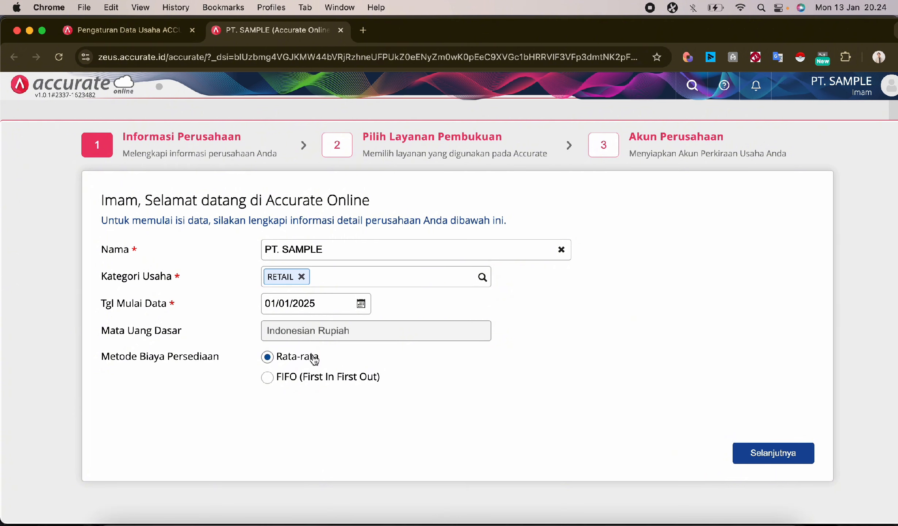
# Accept the company information and choose Accurate Online as the company's bookkeeping service.
pyautogui.click(771, 460)
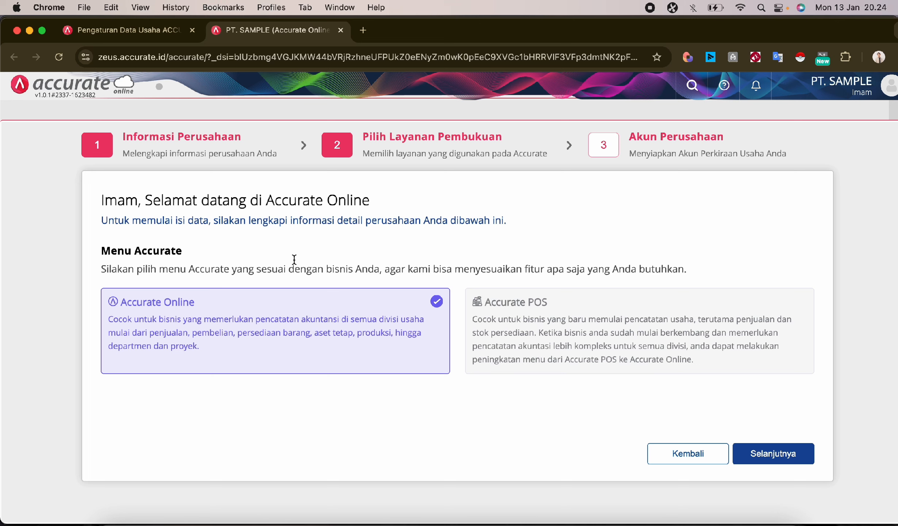
pyautogui.click(542, 338)
pyautogui.click(340, 323)
pyautogui.click(548, 338)
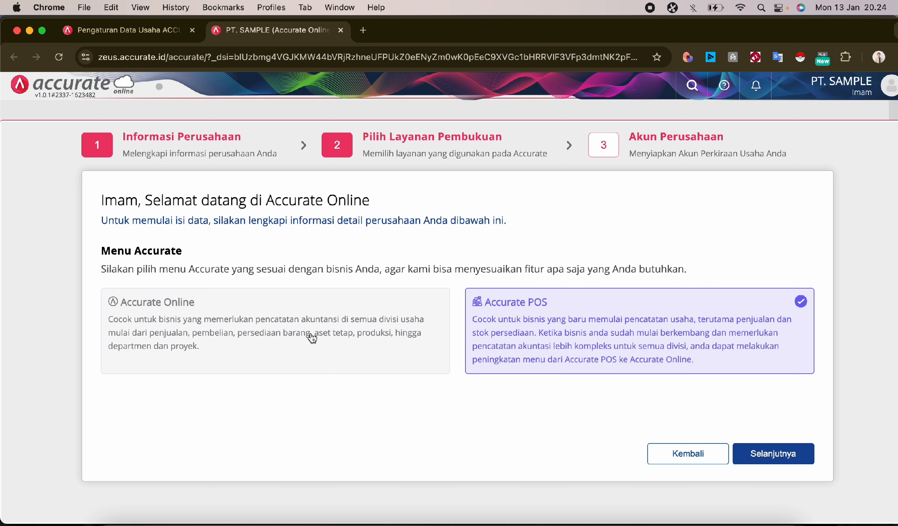
pyautogui.click(227, 332)
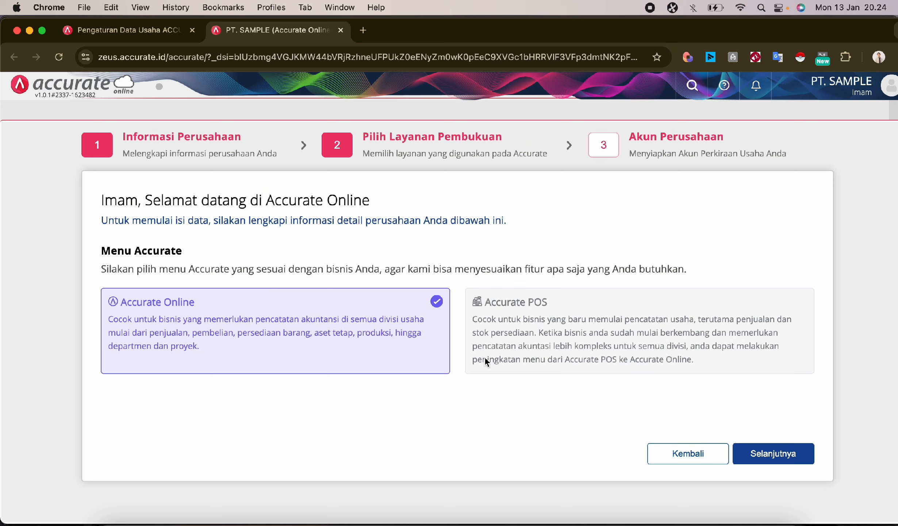
# Finish the company setup with the automatically generated account list and close the Berita and Pengumuman pages.
pyautogui.click(781, 456)
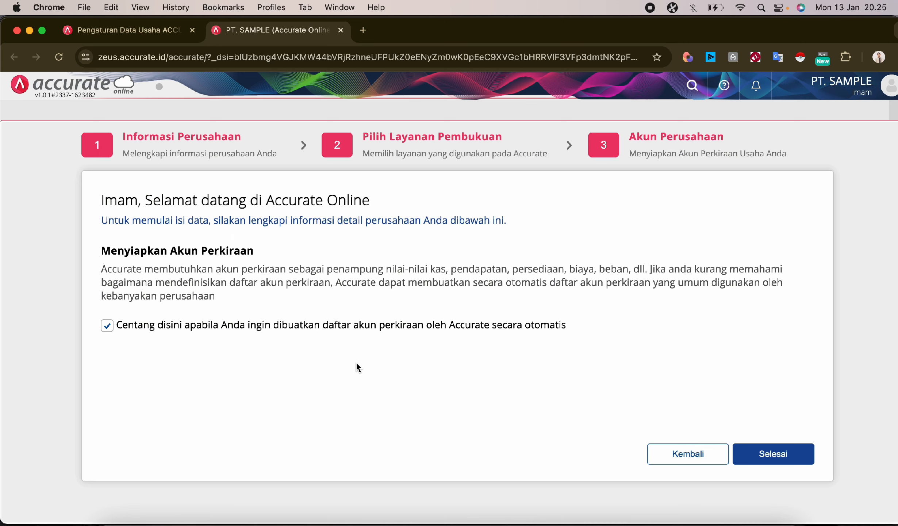
pyautogui.click(792, 456)
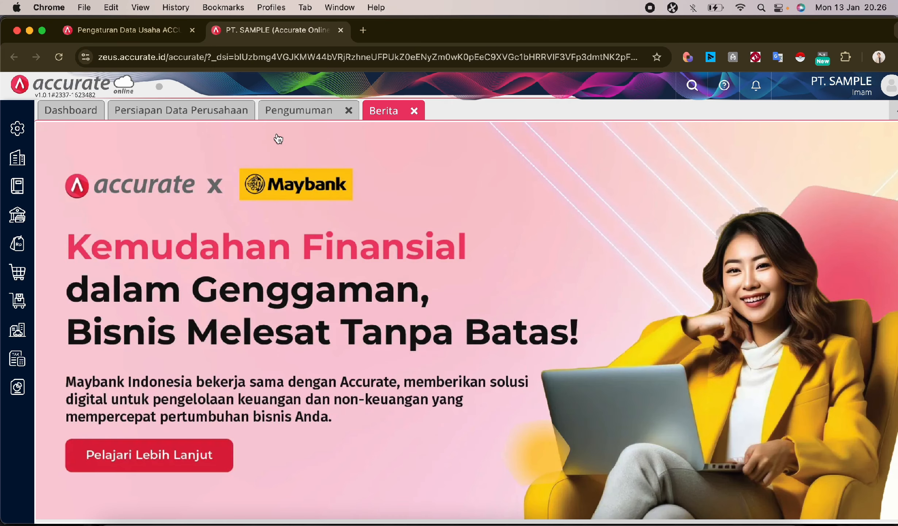
pyautogui.click(414, 112)
pyautogui.click(349, 111)
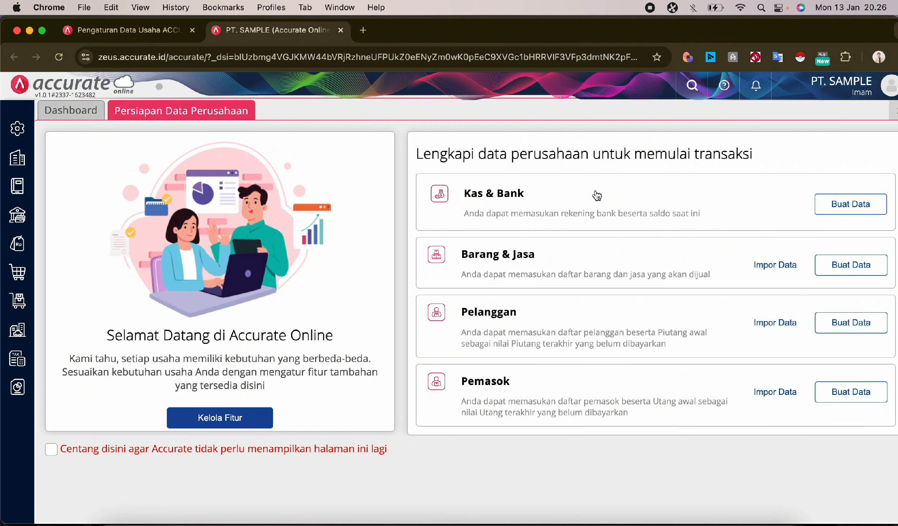
# Create a BCA bank account in Indonesian Rupiah, named with its account number, with an opening balance of Rp 50.000.000.
pyautogui.click(844, 203)
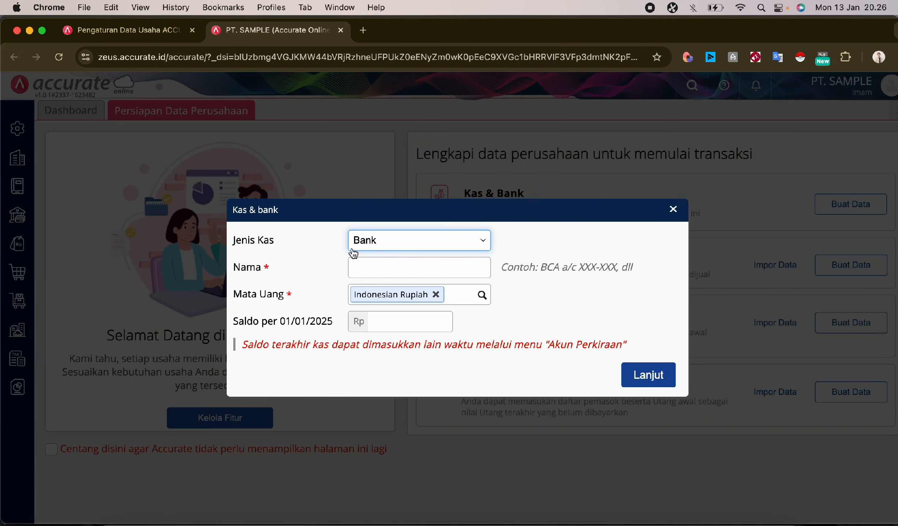
pyautogui.click(386, 270)
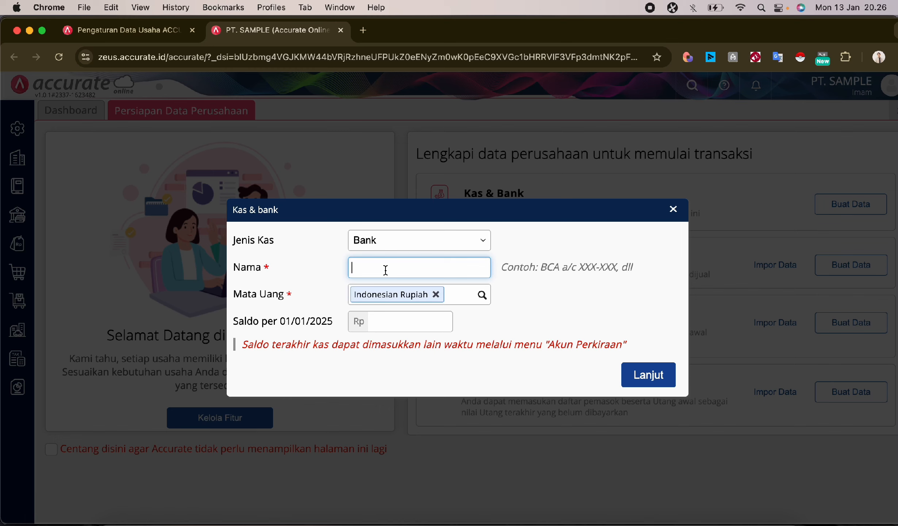
pyautogui.write('BCA 837947394')
pyautogui.click(321, 311)
pyautogui.click(350, 321)
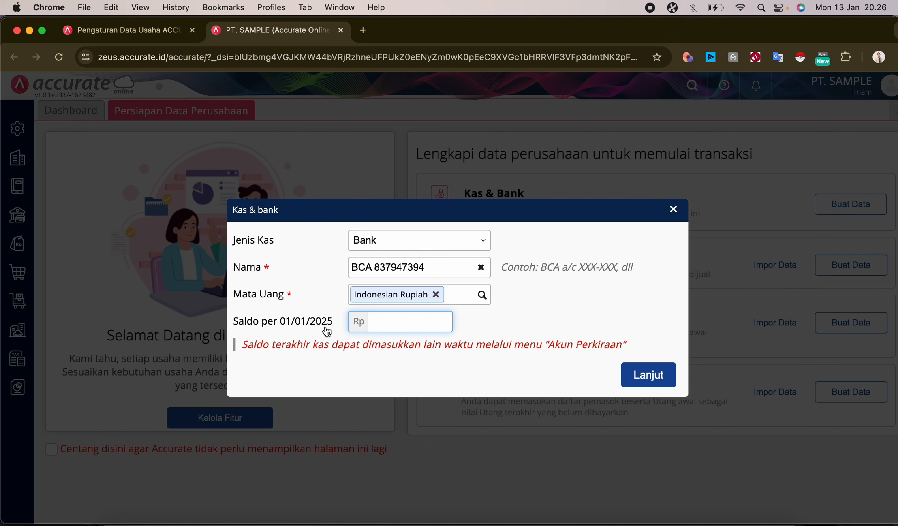
pyautogui.write('50.000.000')
pyautogui.click(557, 316)
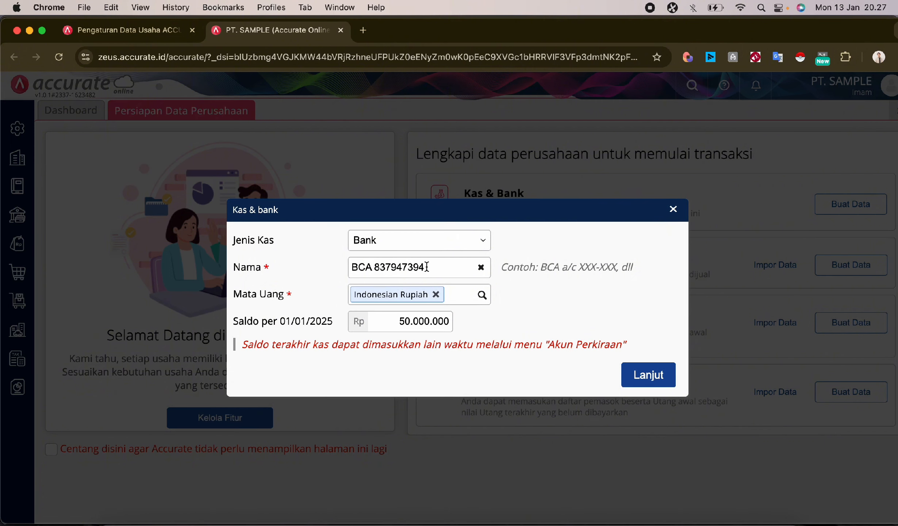
pyautogui.click(641, 381)
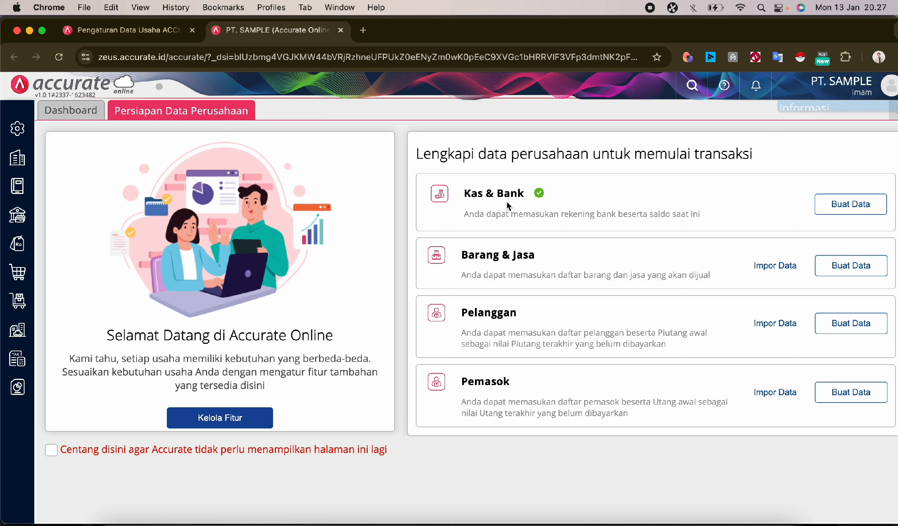
# Add a Mandiri bank account in Indonesian Rupiah, named with its account number, with an opening balance of Rp 30.000.000.
pyautogui.click(843, 218)
pyautogui.click(469, 271)
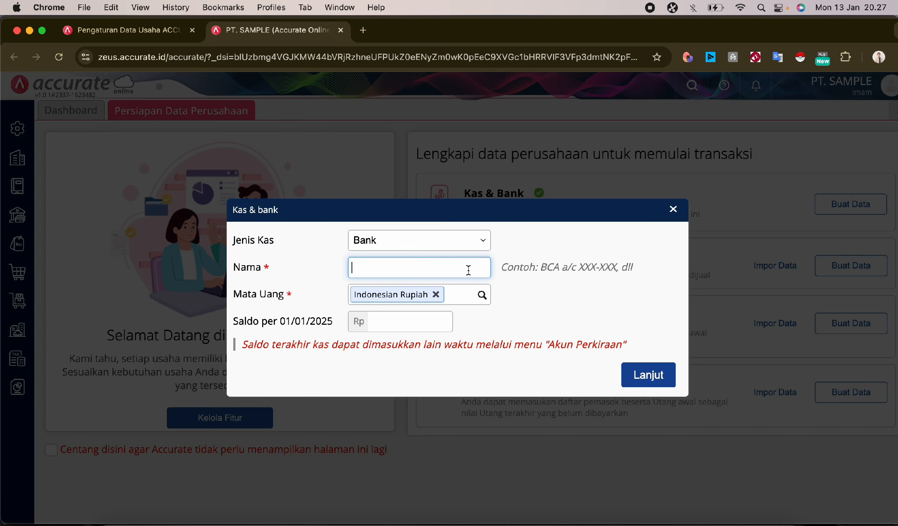
pyautogui.write('Mandiri 048494736')
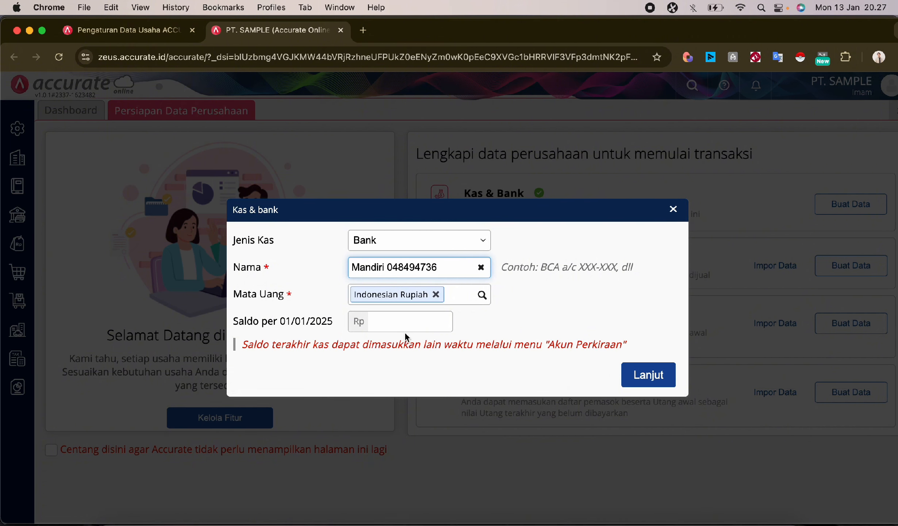
pyautogui.click(407, 324)
pyautogui.write('30')
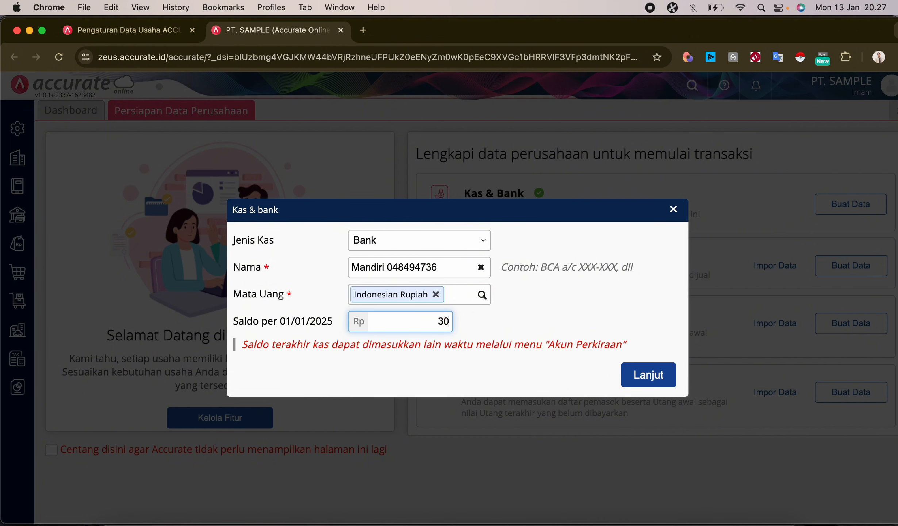
pyautogui.write('00000000.000')
pyautogui.click(643, 371)
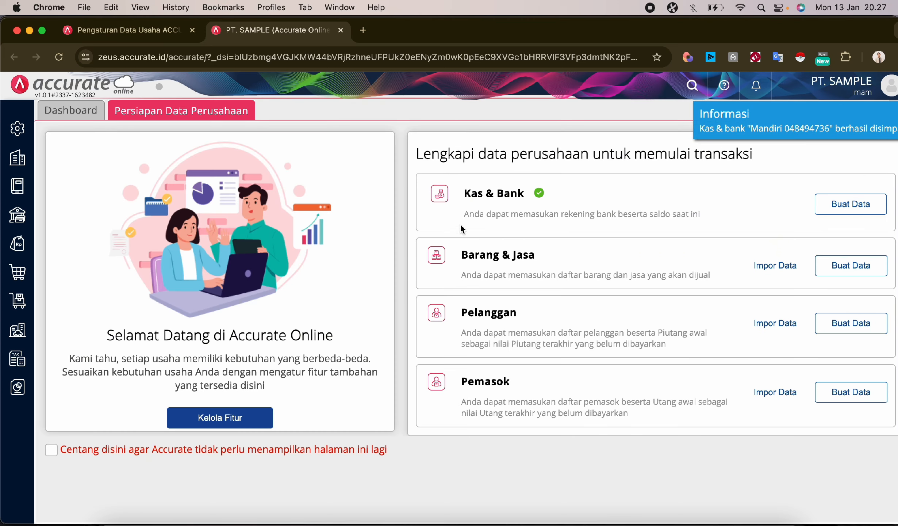
pyautogui.click(826, 208)
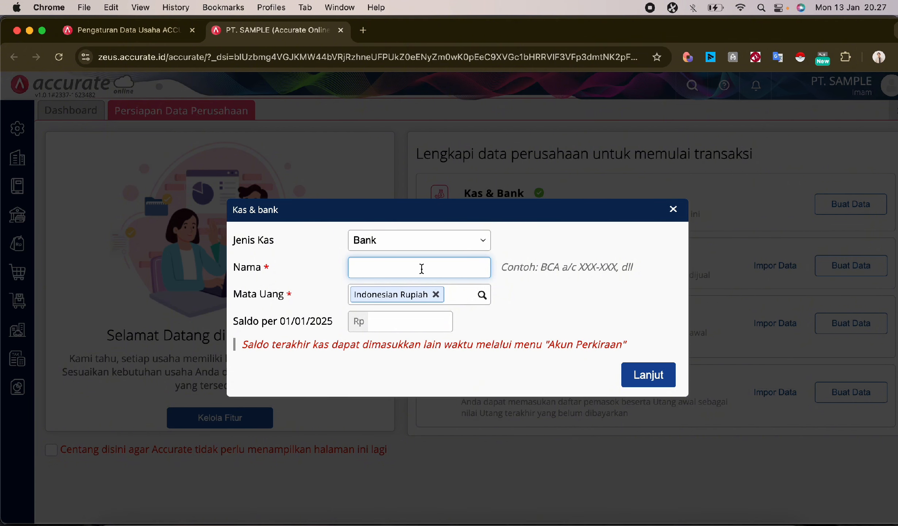
pyautogui.click(688, 208)
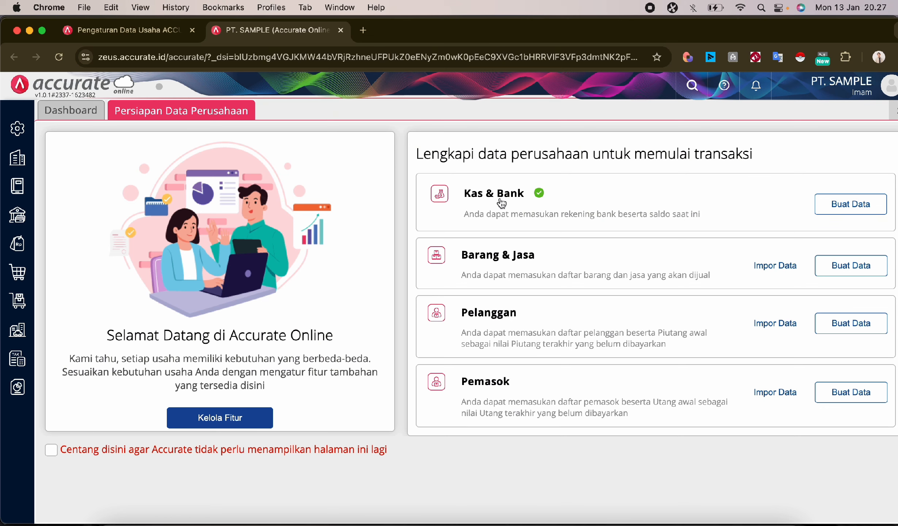
# View the Akun Perkiraan list and check the balances of the BCA and Mandiri accounts.
pyautogui.click(17, 193)
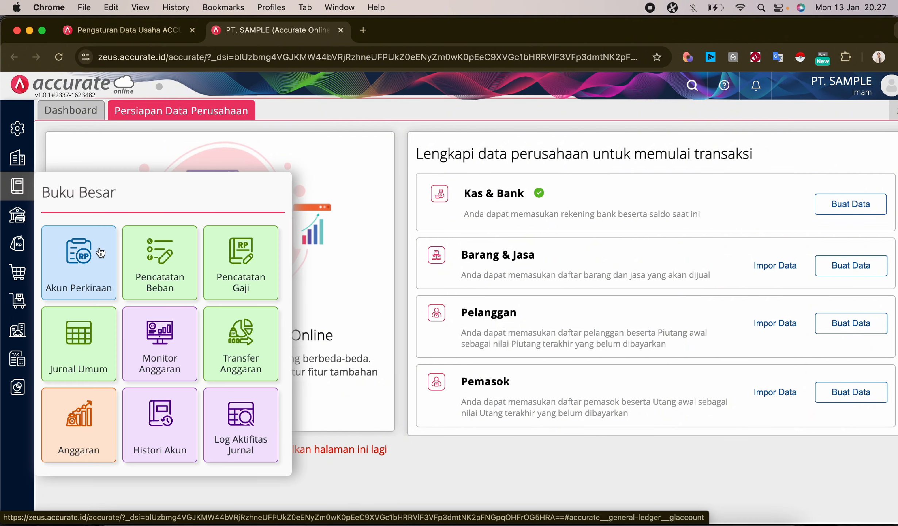
pyautogui.click(77, 262)
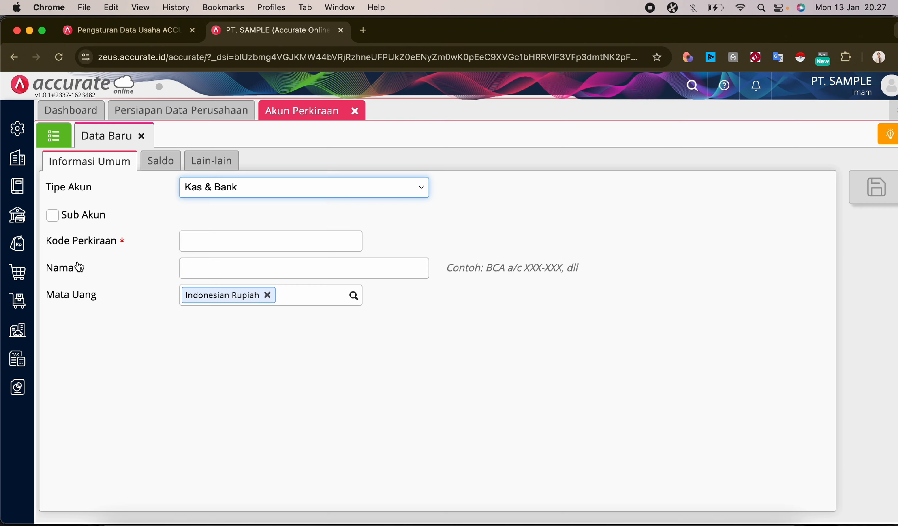
pyautogui.click(59, 139)
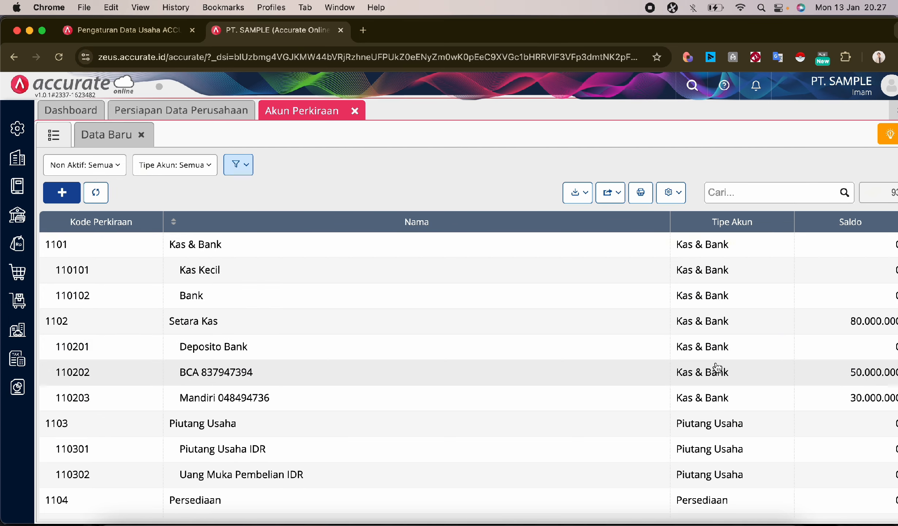
pyautogui.hscroll(1, 717, 367)
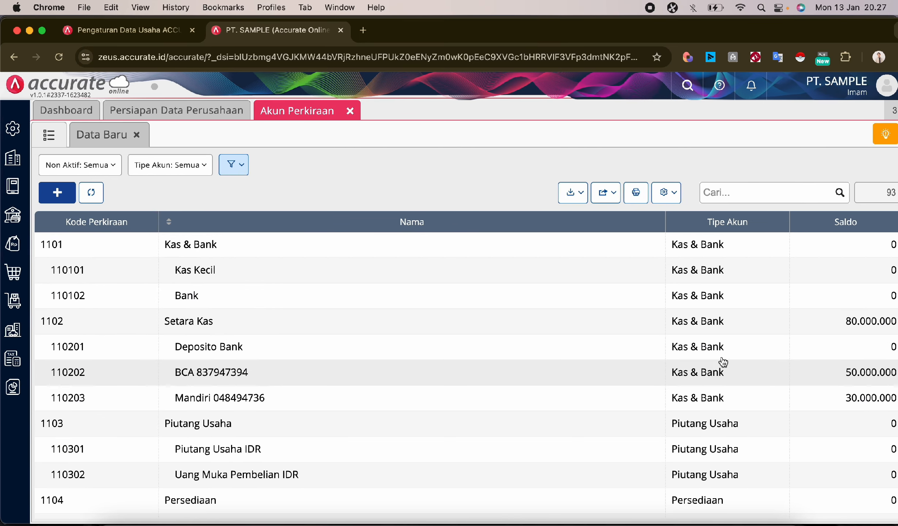
pyautogui.hscroll(-1, 723, 361)
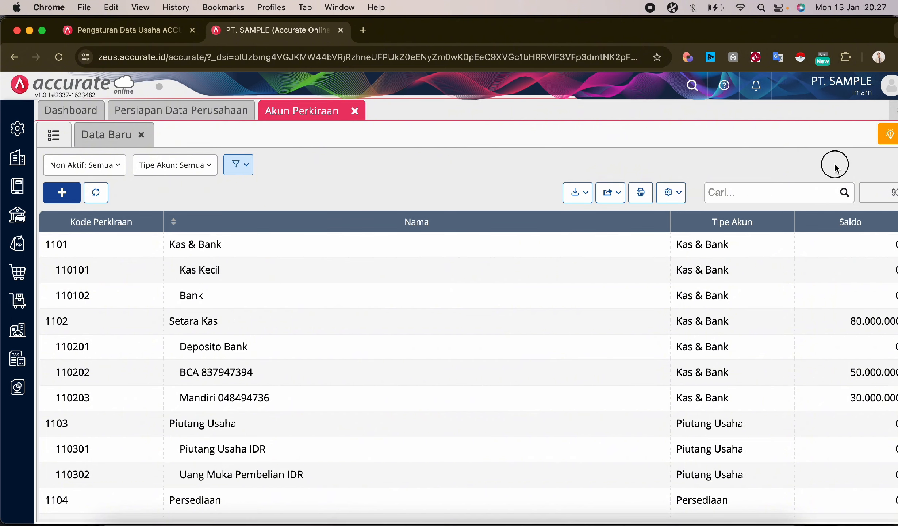
pyautogui.hscroll(2, 754, 404)
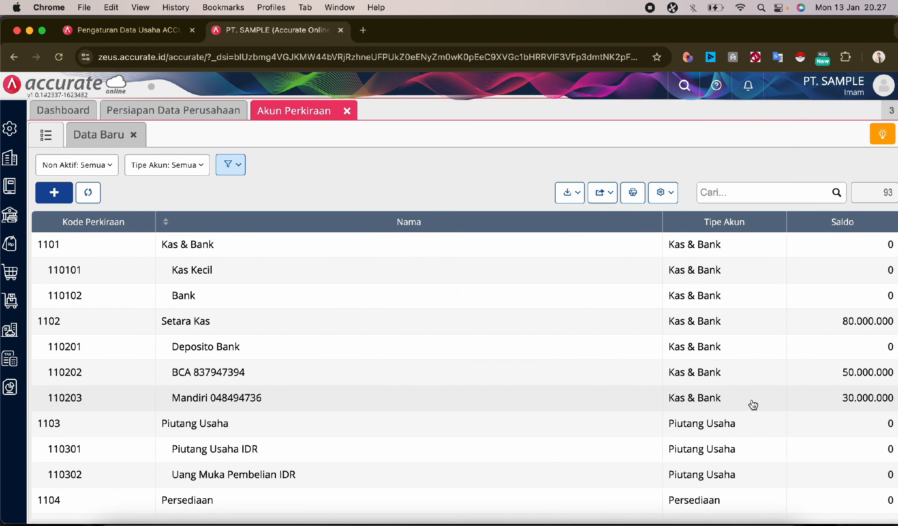
# Start a new Barang & Jasa record from the company data preparation page and name the item Barang A.
pyautogui.click(207, 118)
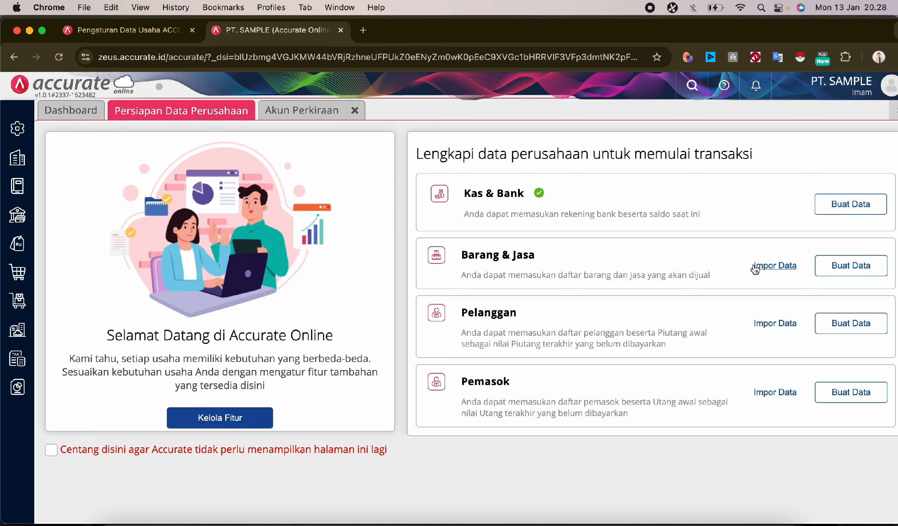
pyautogui.click(848, 265)
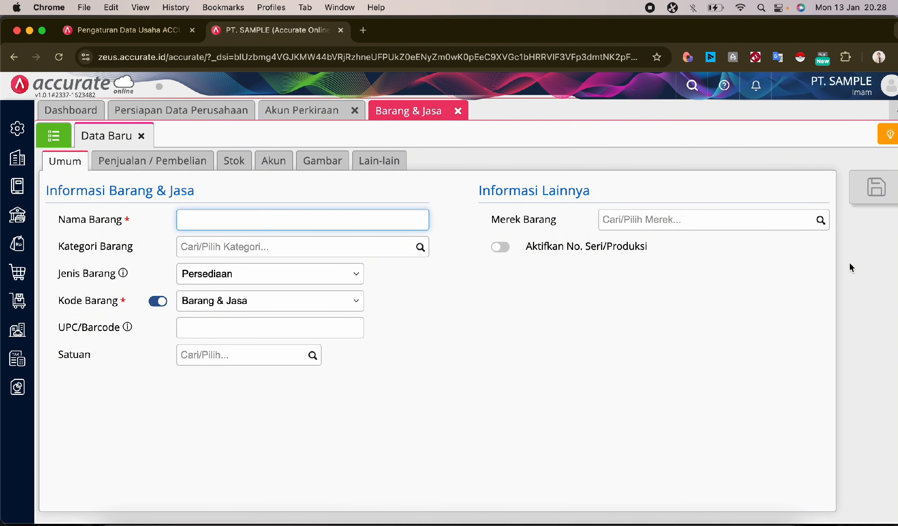
pyautogui.click(315, 247)
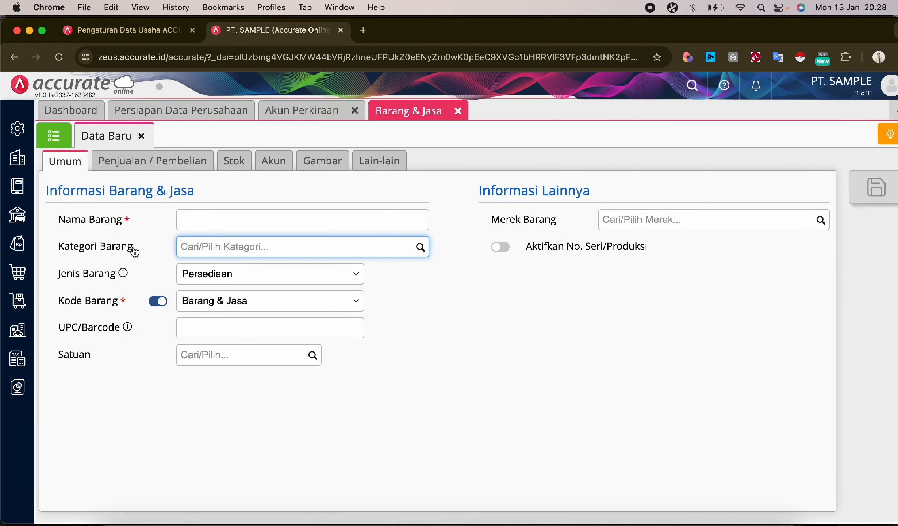
pyautogui.moveTo(57, 247); pyautogui.dragTo(138, 247)
pyautogui.click(243, 249)
pyautogui.click(209, 348)
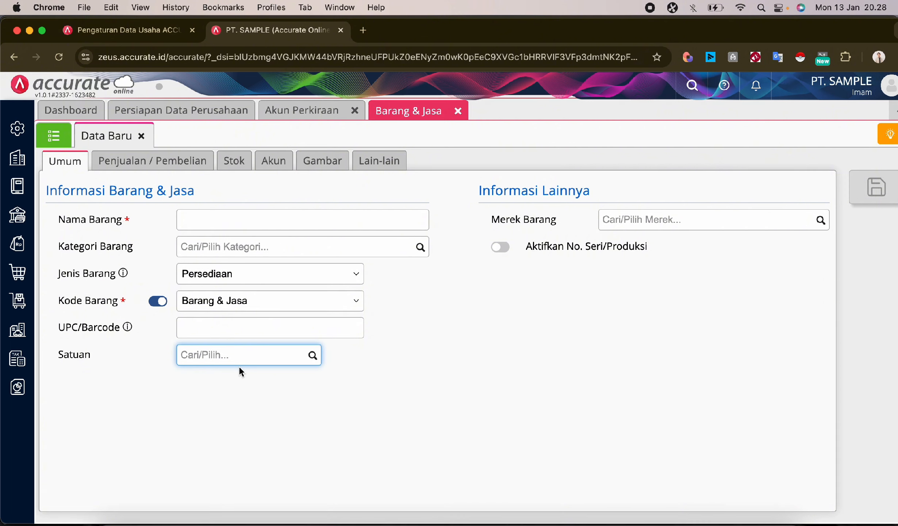
pyautogui.click(256, 211)
pyautogui.write('Barang A')
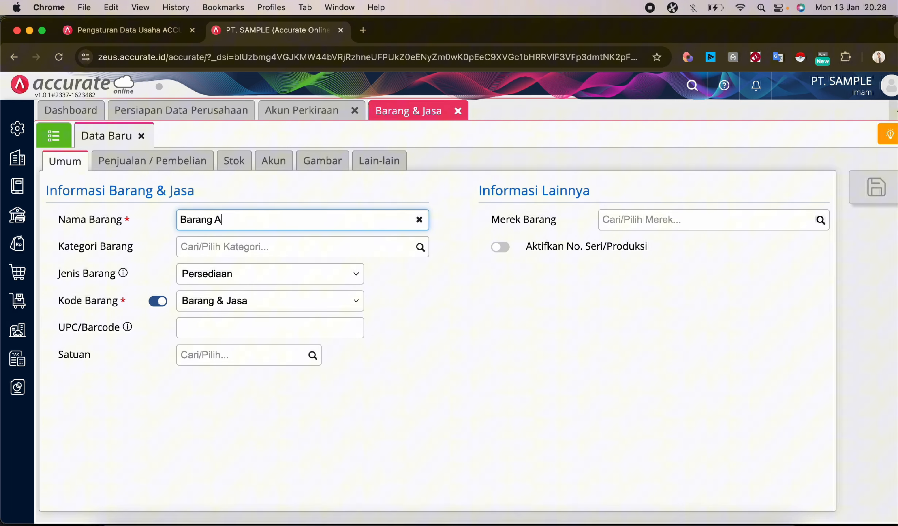
pyautogui.click(518, 293)
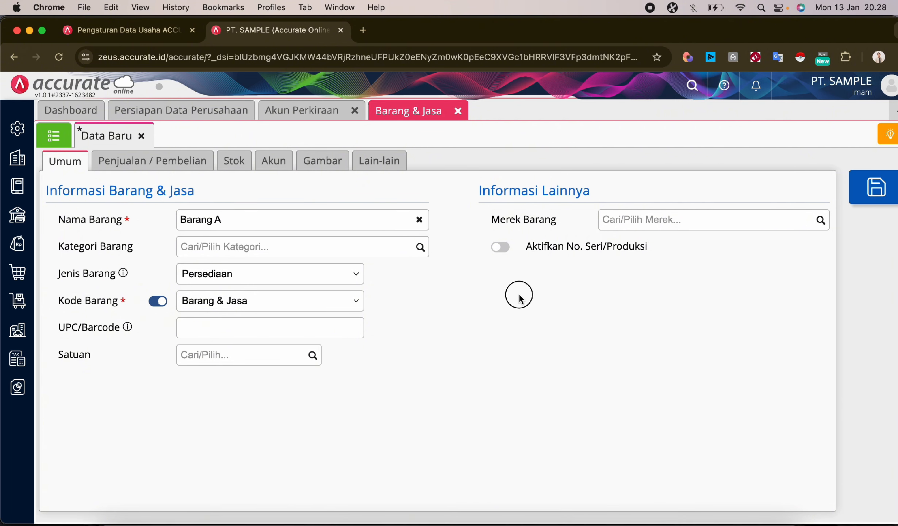
# Set Barang A's base unit to PCS and add a box unit equal to 12 PCS.
pyautogui.click(244, 353)
pyautogui.write('pcs')
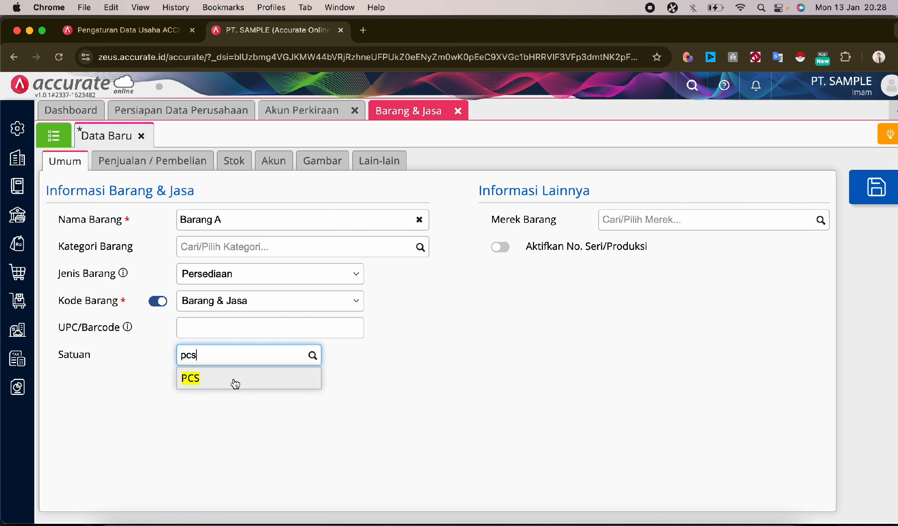
pyautogui.click(233, 380)
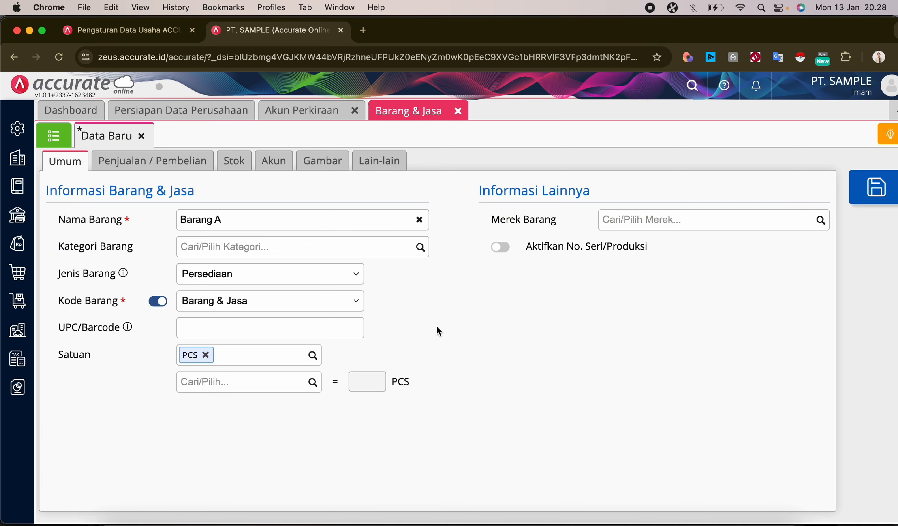
pyautogui.click(236, 382)
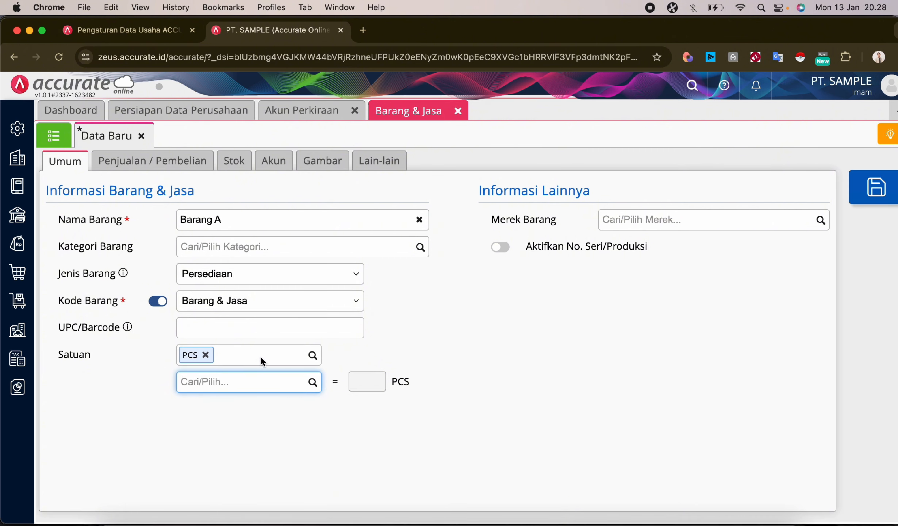
pyautogui.write('box')
pyautogui.click(249, 438)
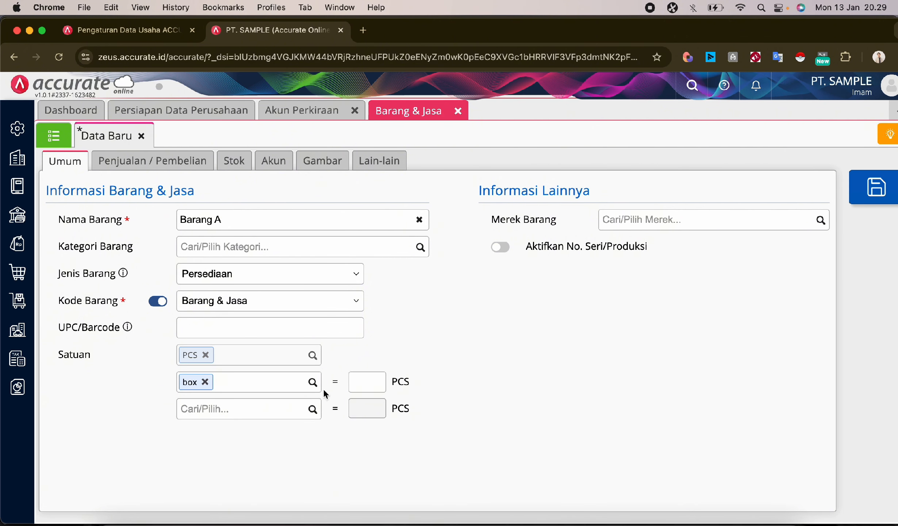
pyautogui.click(363, 383)
pyautogui.write('12')
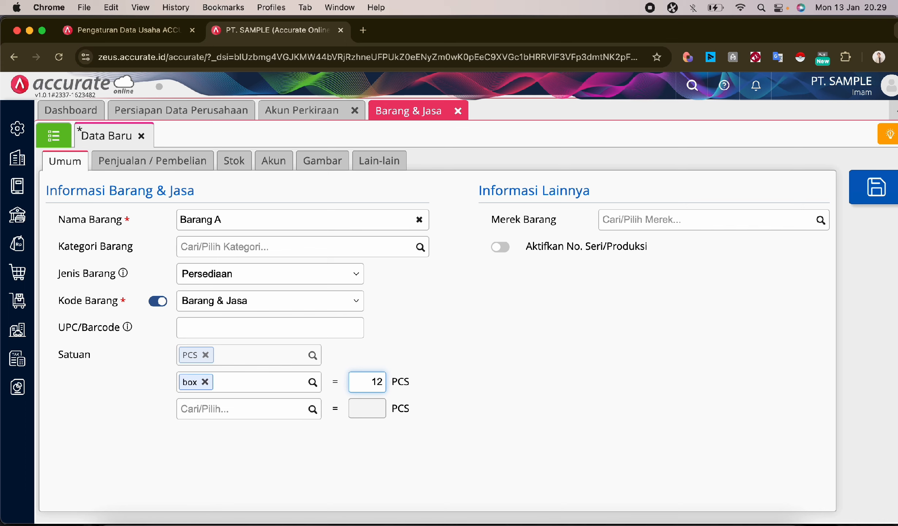
pyautogui.click(552, 321)
# Start an opening stock entry for Barang A in the Utama warehouse dated 01/01/2025, with a quantity of 50 PCS.
pyautogui.click(225, 163)
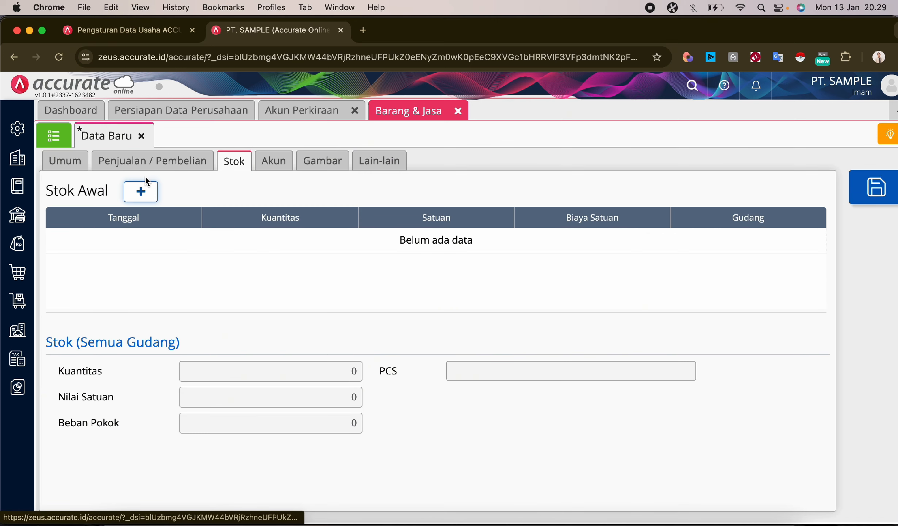
pyautogui.click(141, 191)
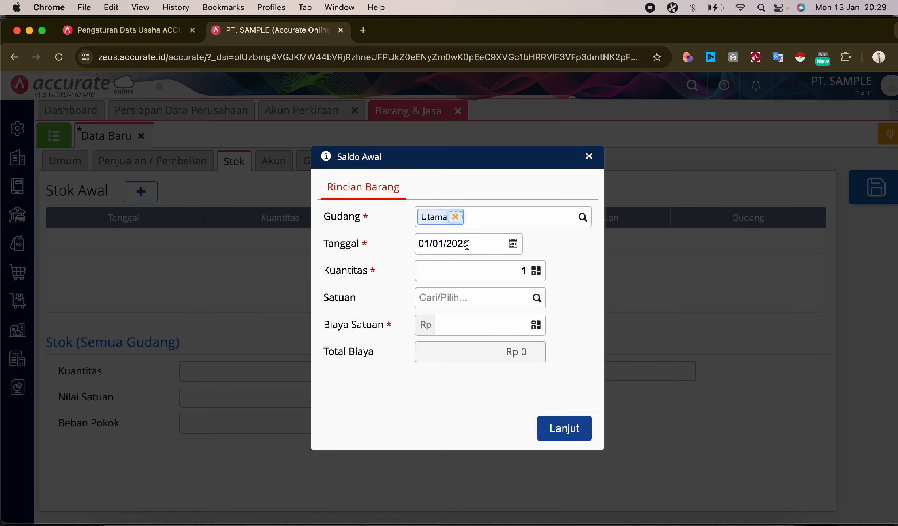
pyautogui.click(490, 241)
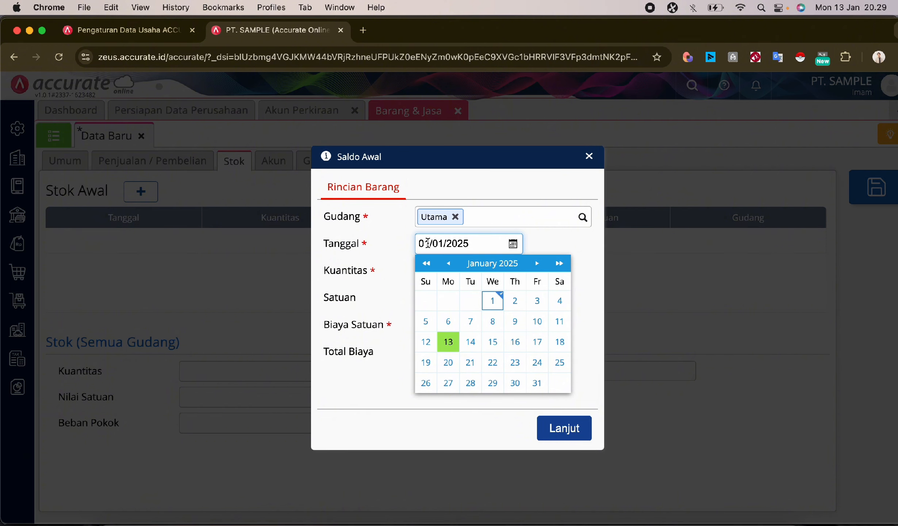
pyautogui.click(387, 244)
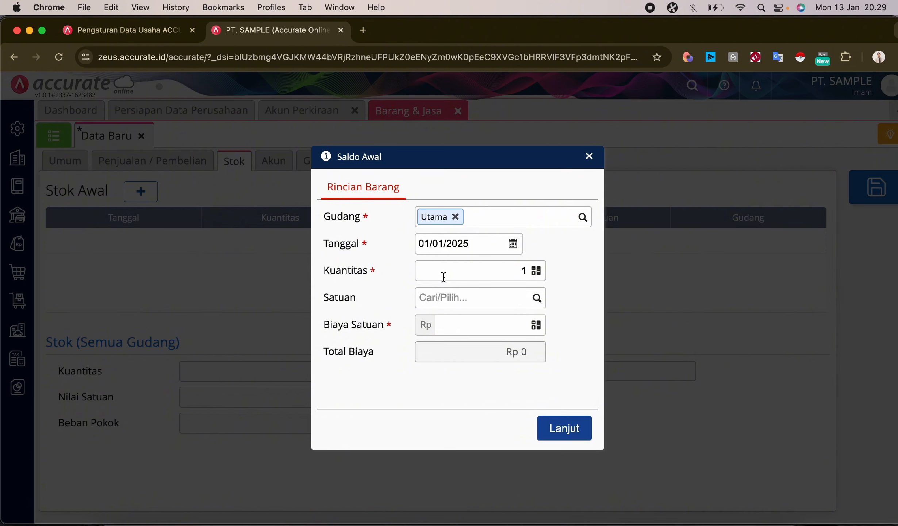
pyautogui.click(529, 275)
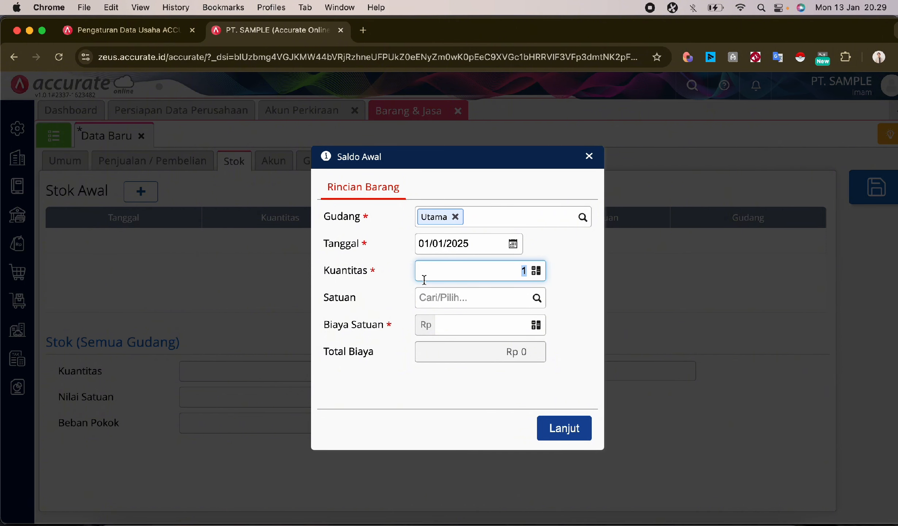
pyautogui.write('50')
pyautogui.click(536, 297)
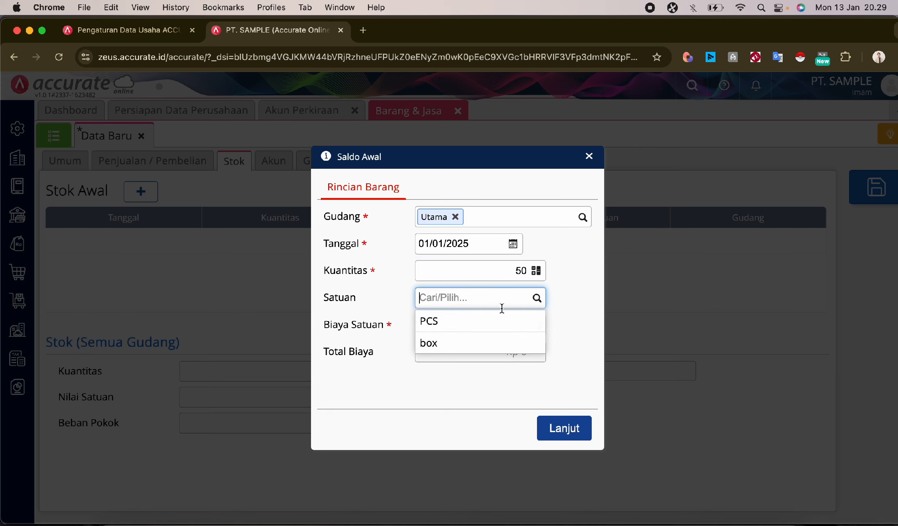
pyautogui.click(486, 324)
# Set the opening stock's unit cost to Rp 100.000, accept the entry and save Barang A.
pyautogui.click(456, 326)
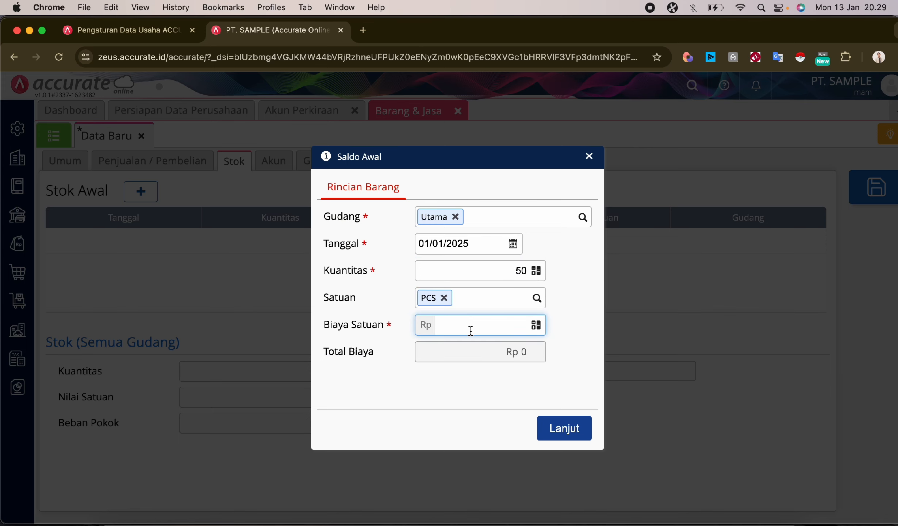
pyautogui.write('1000000')
pyautogui.click(579, 426)
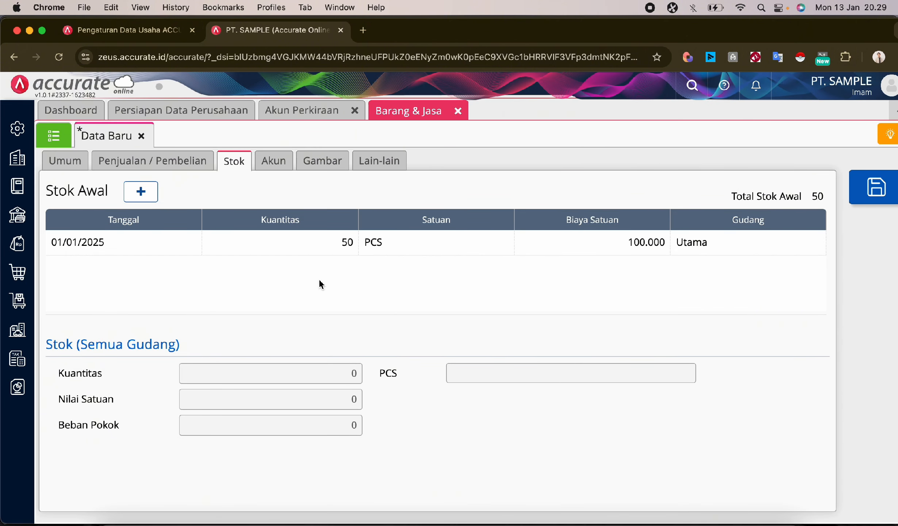
pyautogui.click(71, 163)
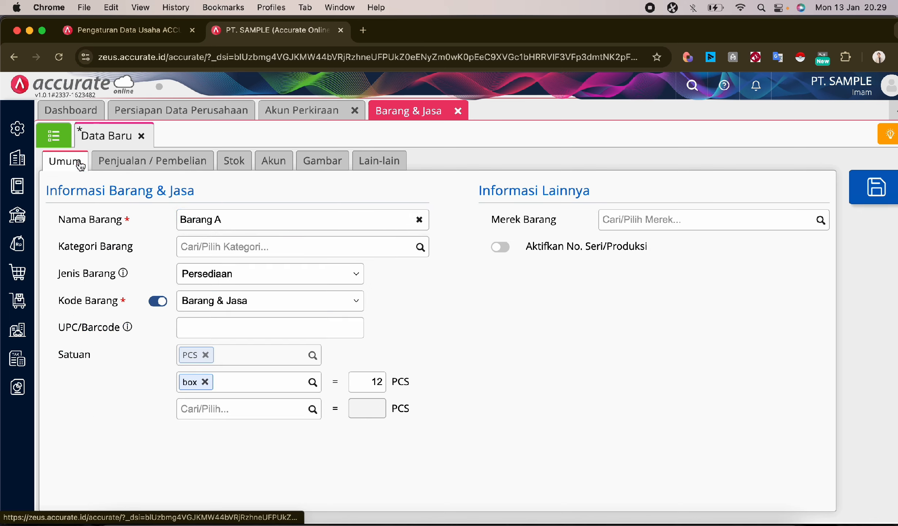
pyautogui.click(891, 193)
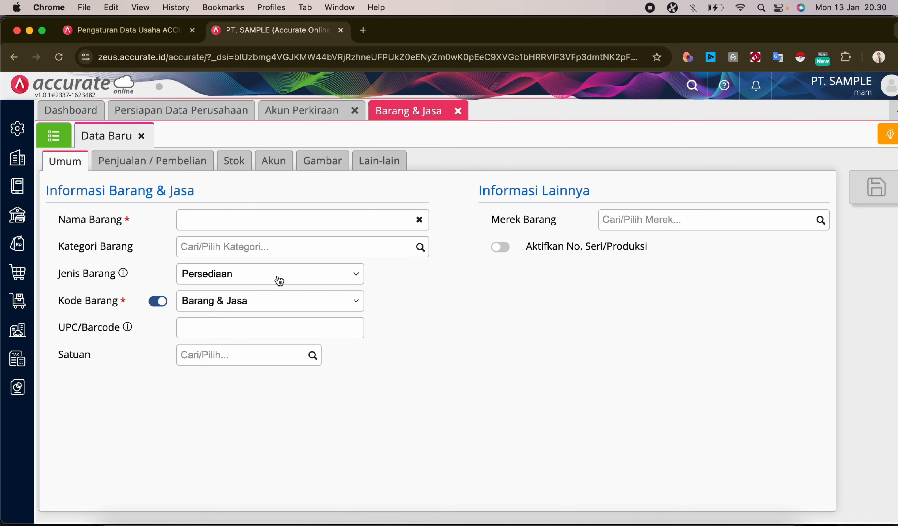
# Create a stock item named Barang B, leaving its unit and opening stock empty, and save it.
pyautogui.click(301, 219)
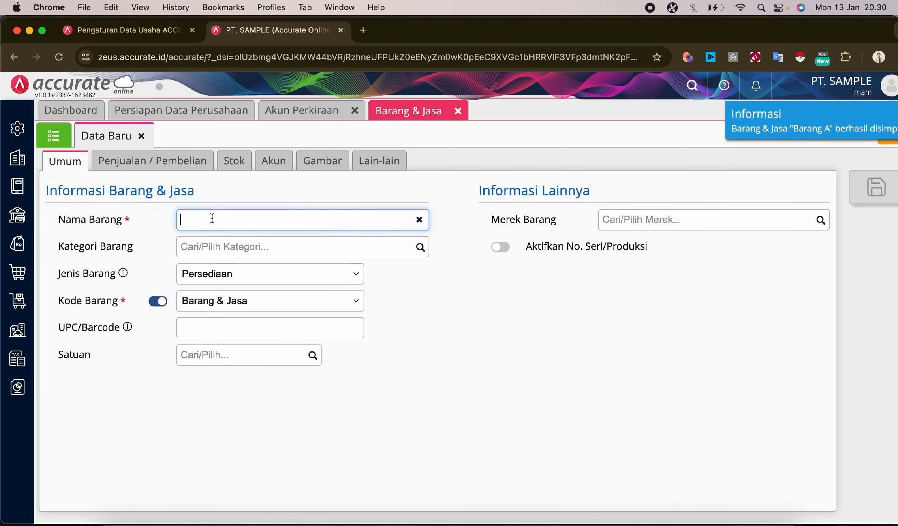
pyautogui.write('Barang ')
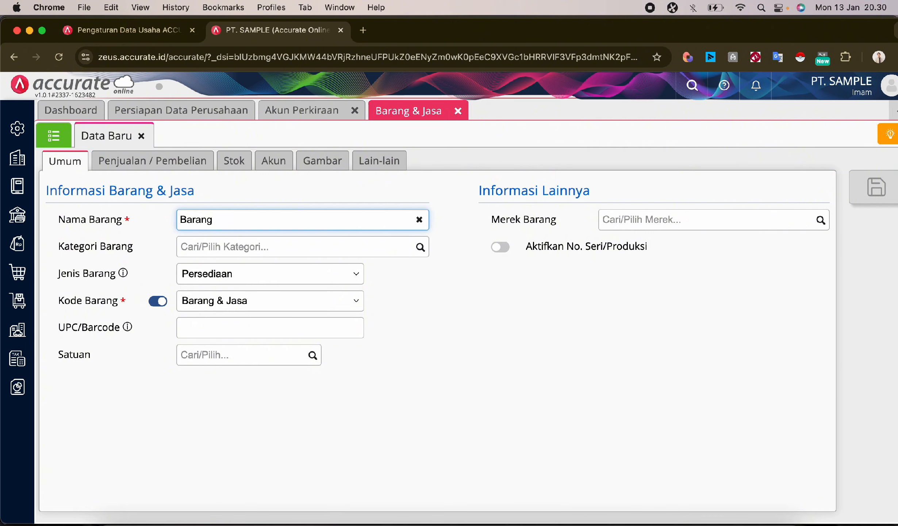
pyautogui.write('B')
pyautogui.click(429, 289)
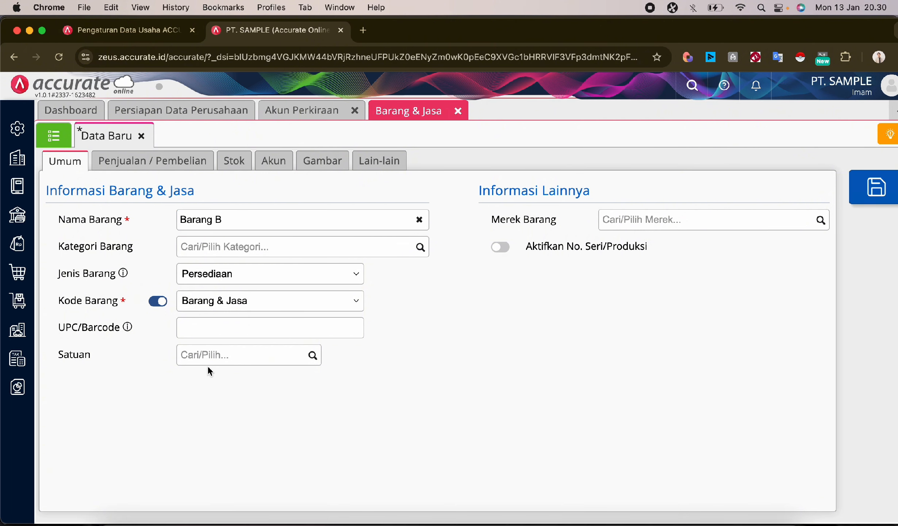
pyautogui.click(233, 160)
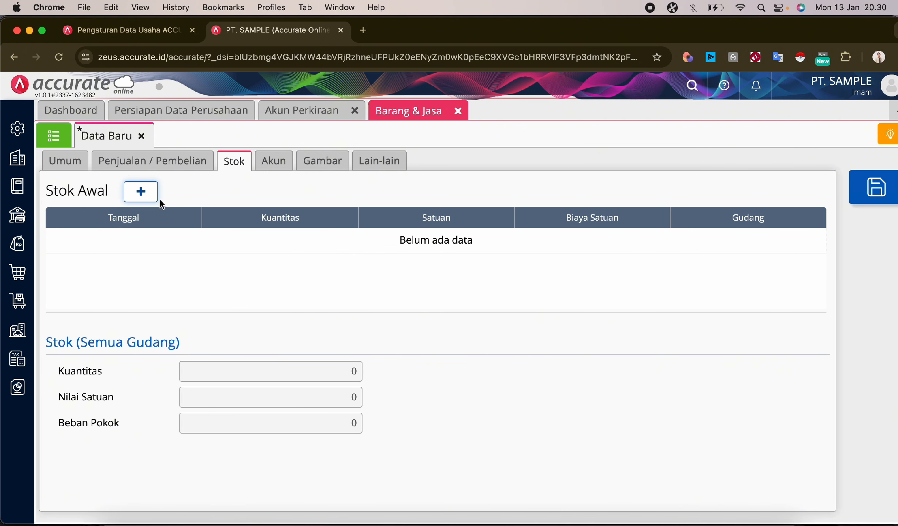
pyautogui.click(64, 163)
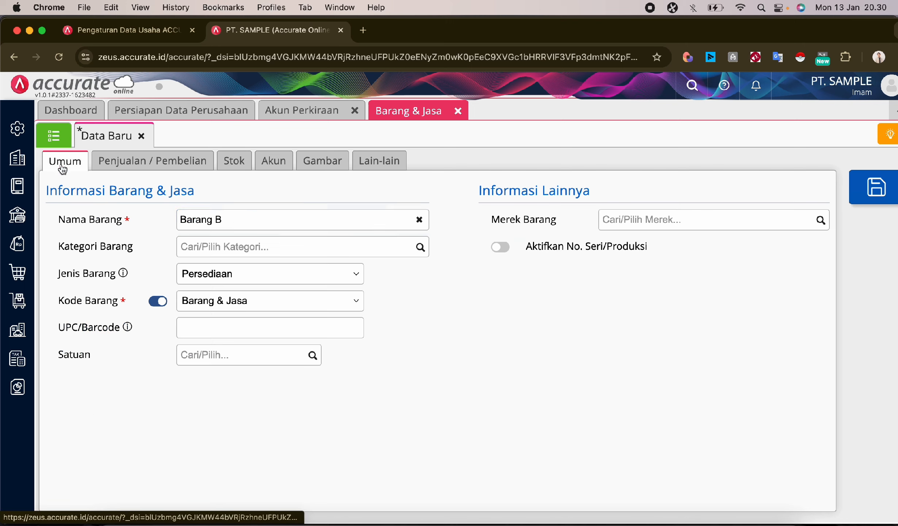
pyautogui.click(862, 196)
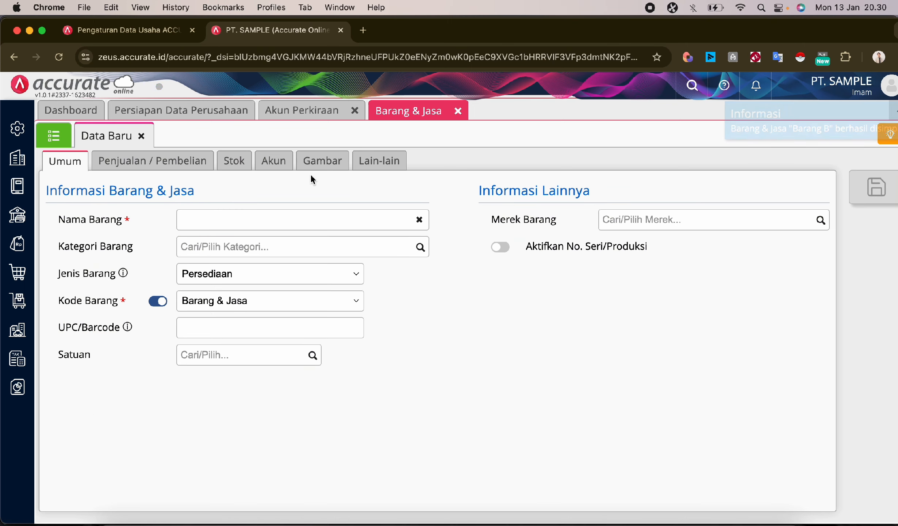
# Create another stock item named Barang C with no unit or opening stock and save it.
pyautogui.click(285, 221)
pyautogui.write('Barang C')
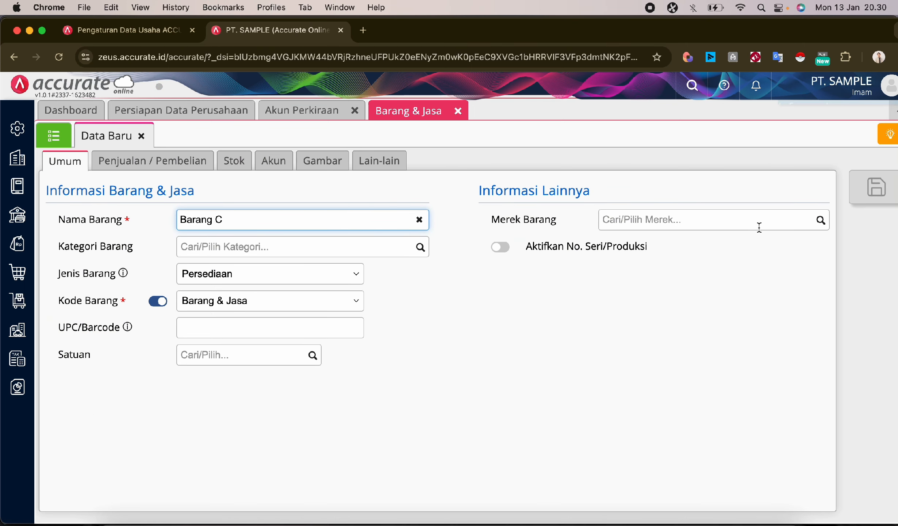
pyautogui.click(876, 187)
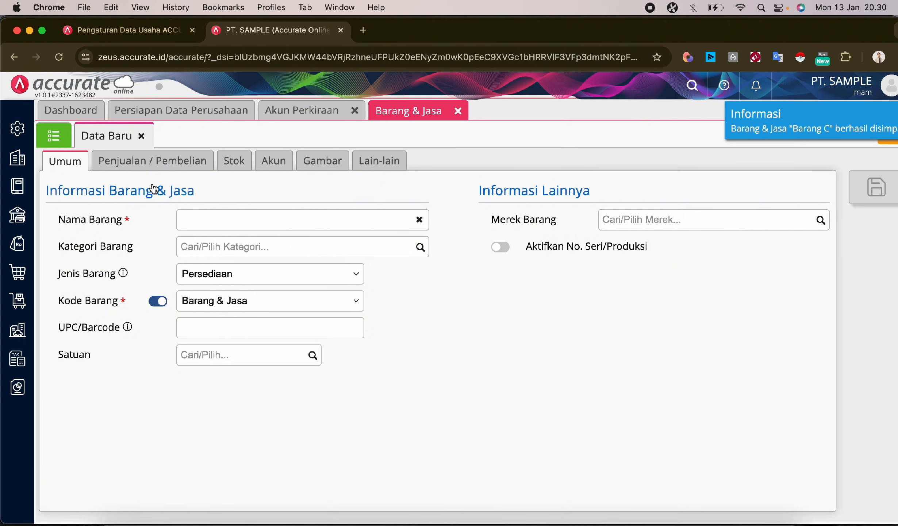
# View the Barang & Jasa list and check the saved items' codes, units and stock quantities.
pyautogui.click(54, 136)
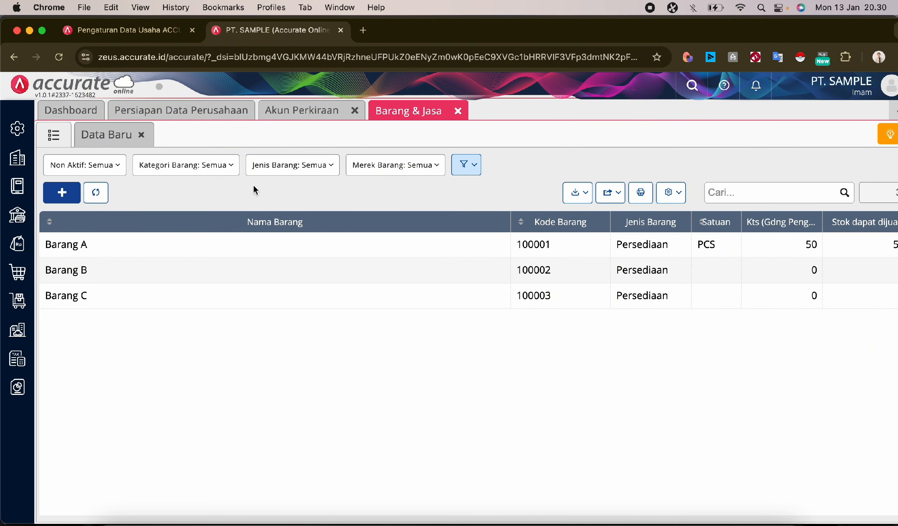
pyautogui.hscroll(1, 585, 349)
pyautogui.click(586, 349)
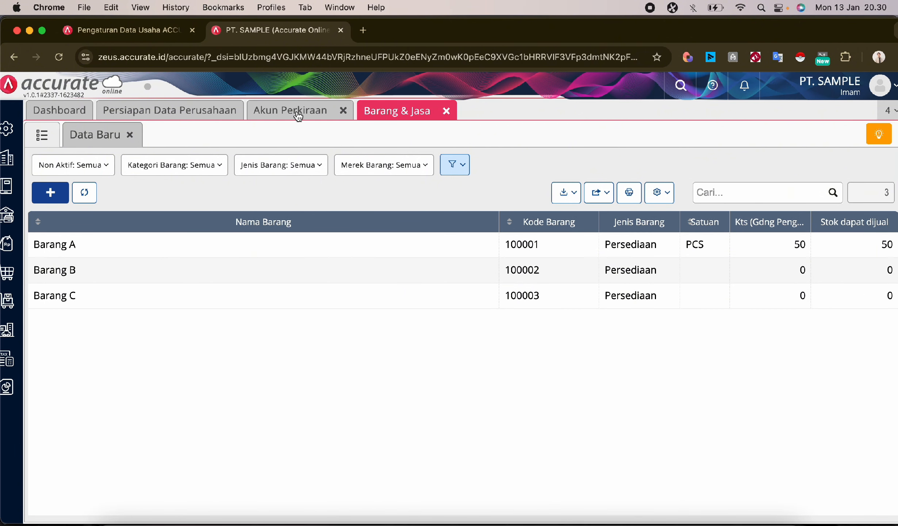
# Start a new Pelanggan record from the company data preparation page and name the customer PT. ABC.
pyautogui.click(213, 114)
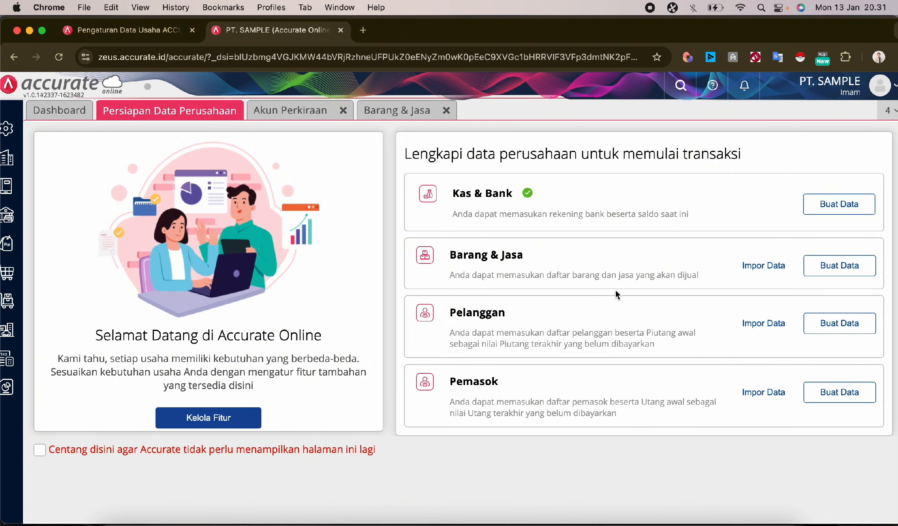
pyautogui.click(825, 322)
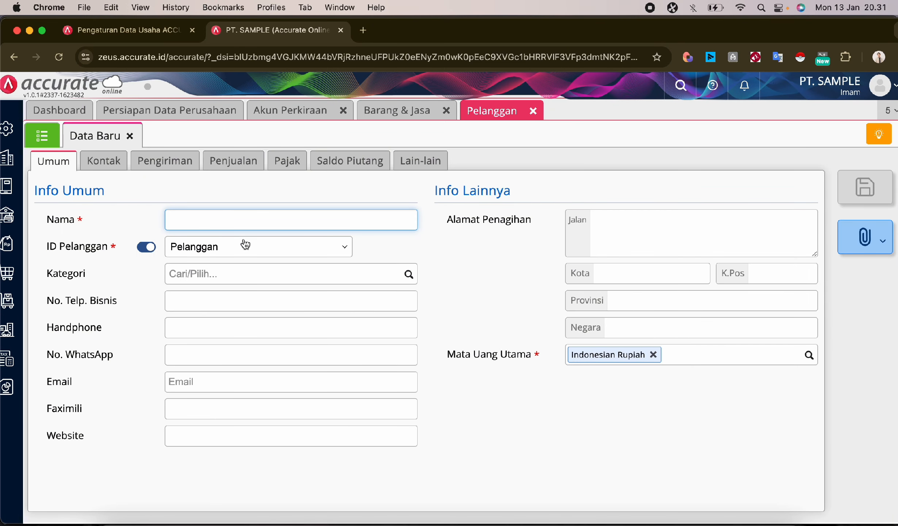
pyautogui.write('PT. ABC')
pyautogui.click(514, 262)
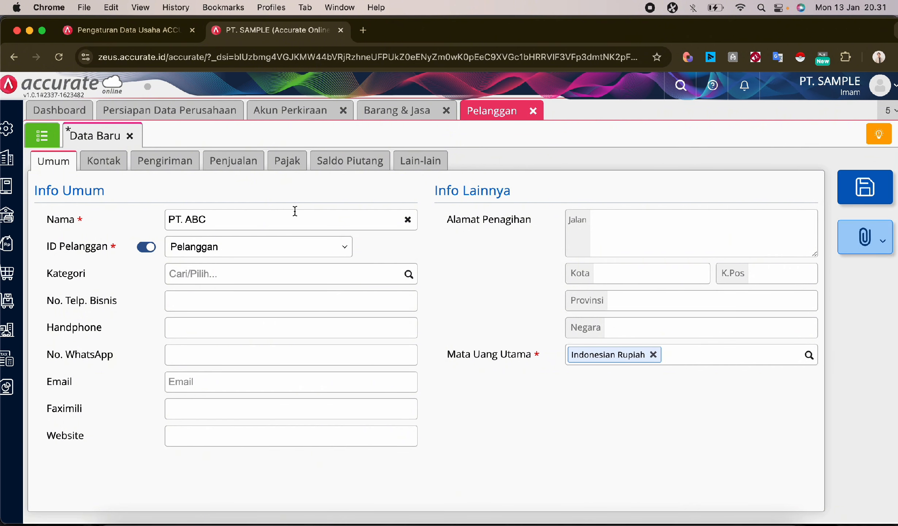
# Add an opening receivable of Rp 5.000.000 for PT. ABC, dated 01/01/2025 with C.O.D payment terms and automatic Faktur Penjualan numbering.
pyautogui.click(343, 168)
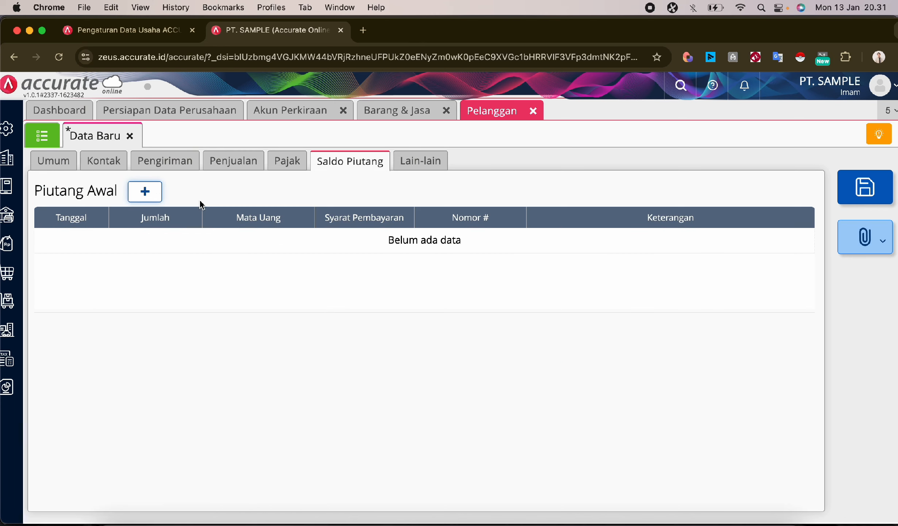
pyautogui.click(145, 193)
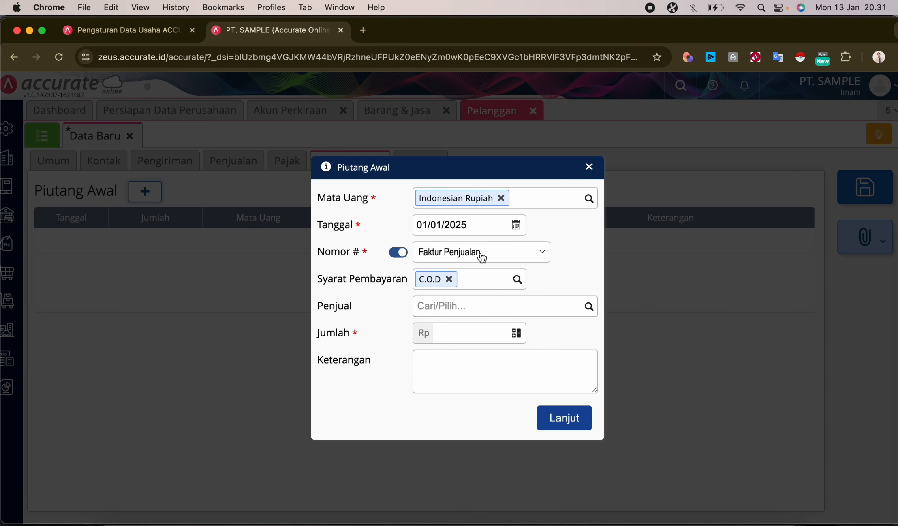
pyautogui.click(414, 255)
pyautogui.click(397, 252)
pyautogui.click(397, 252)
pyautogui.click(407, 258)
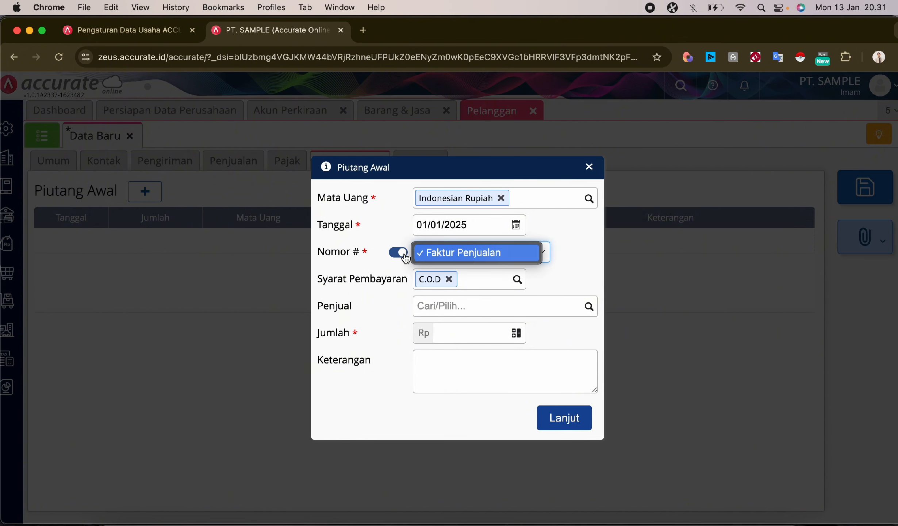
pyautogui.click(451, 255)
pyautogui.click(450, 301)
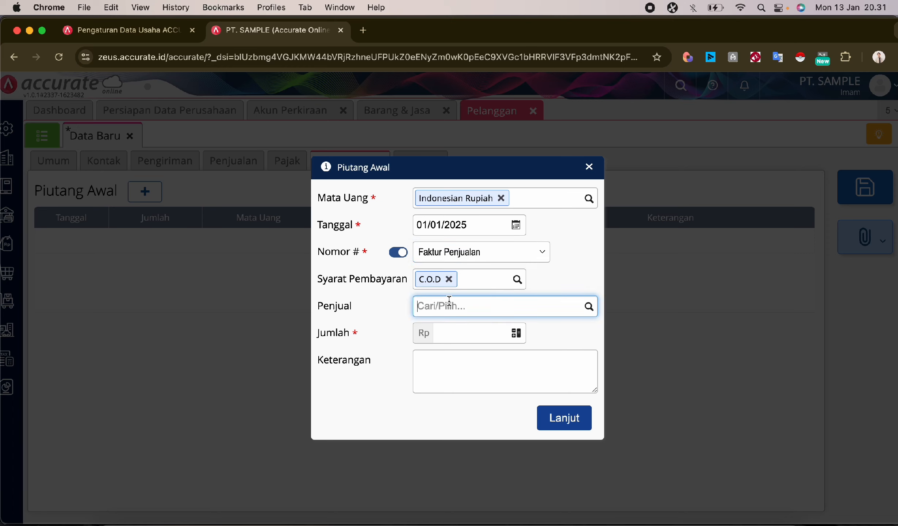
pyautogui.click(472, 330)
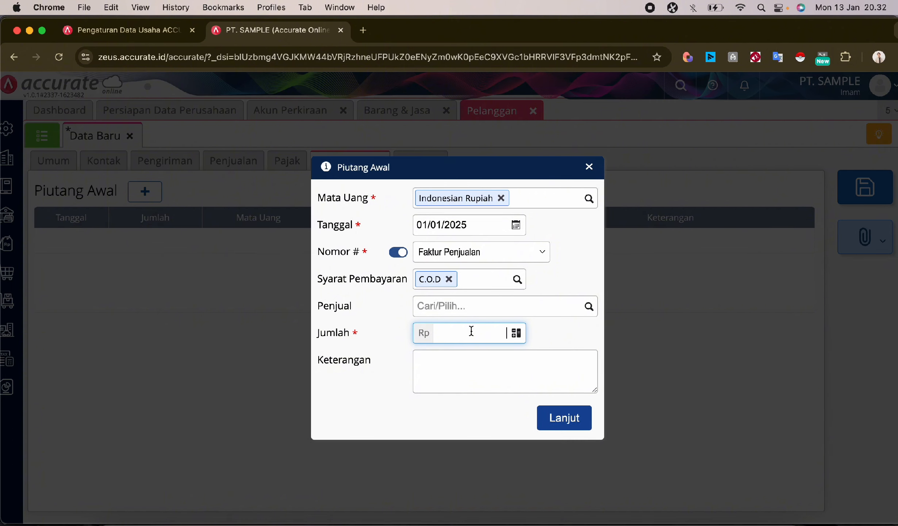
pyautogui.write('5000000')
pyautogui.click(552, 417)
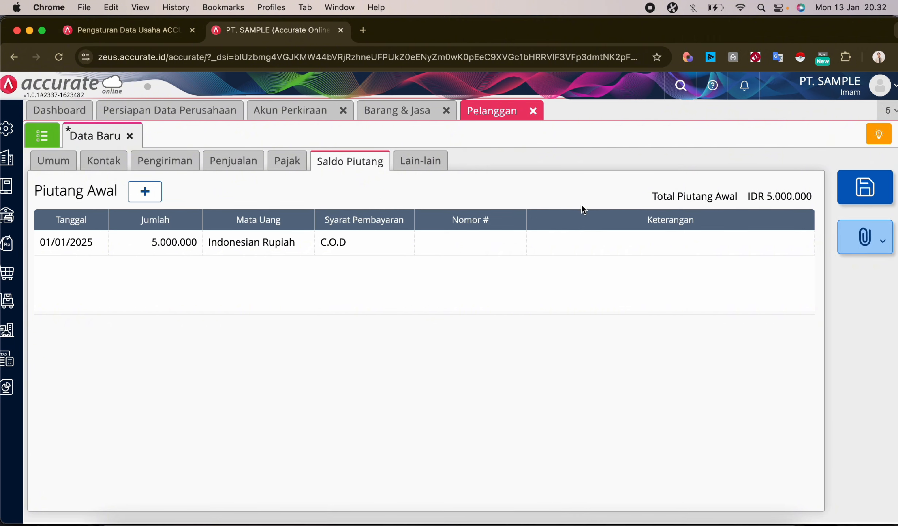
# Check PT. ABC's total opening receivable and save the customer record.
pyautogui.moveTo(768, 195); pyautogui.dragTo(806, 195)
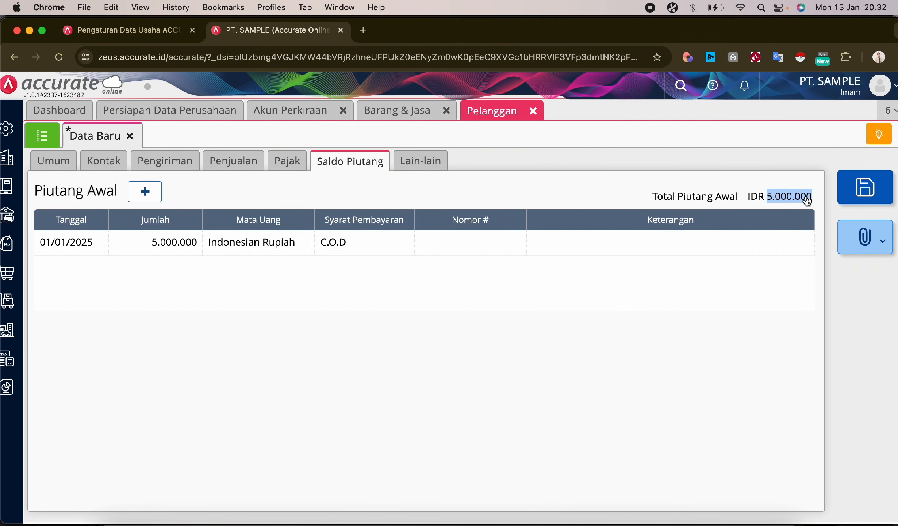
pyautogui.click(65, 167)
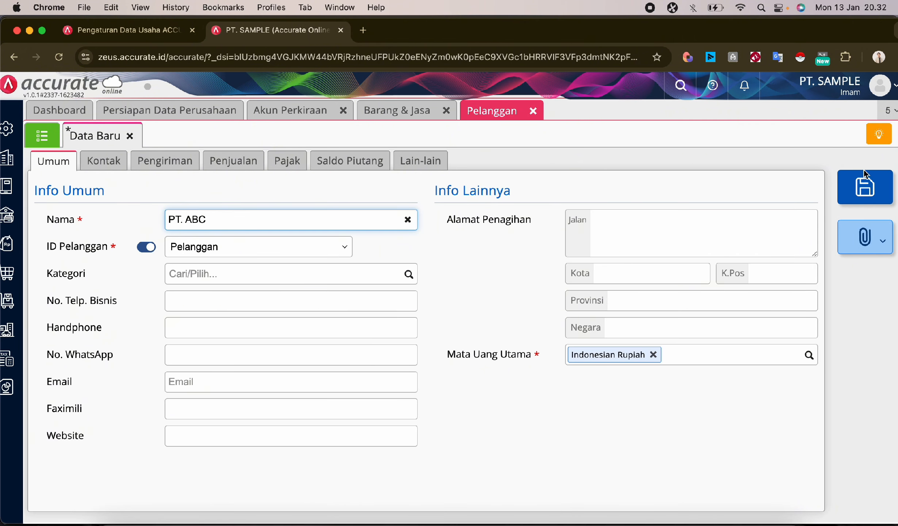
pyautogui.click(865, 187)
# Add a customer named PT. JAYA AGUNG without an opening receivable, save the record, and view the Pelanggan list.
pyautogui.click(246, 215)
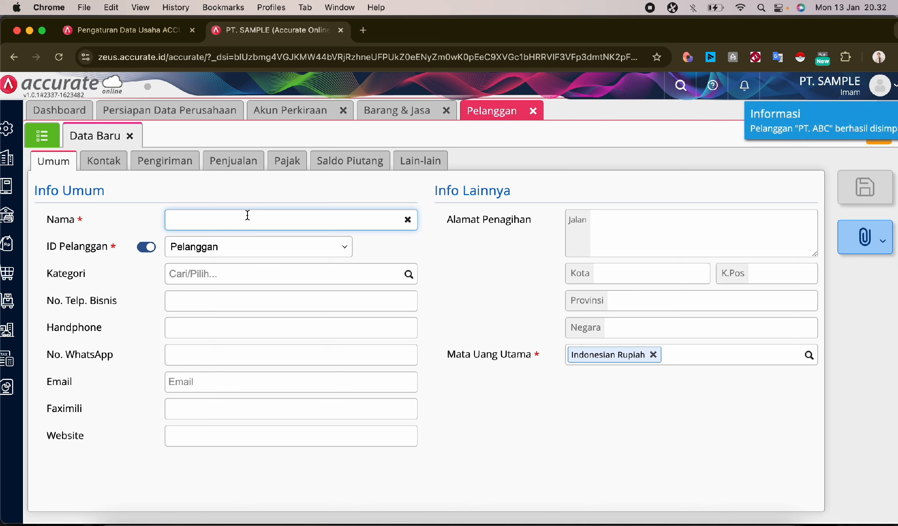
pyautogui.write('PT. JAYA A')
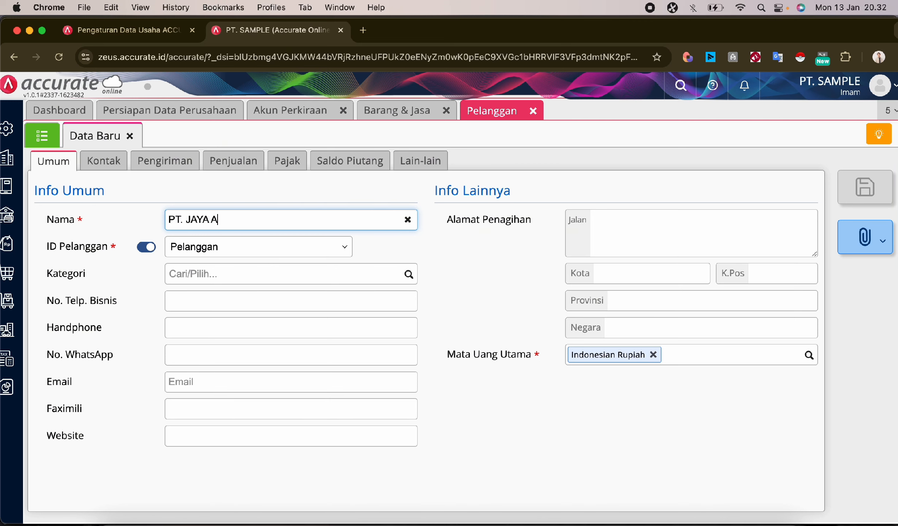
pyautogui.write('GUNG')
pyautogui.click(499, 266)
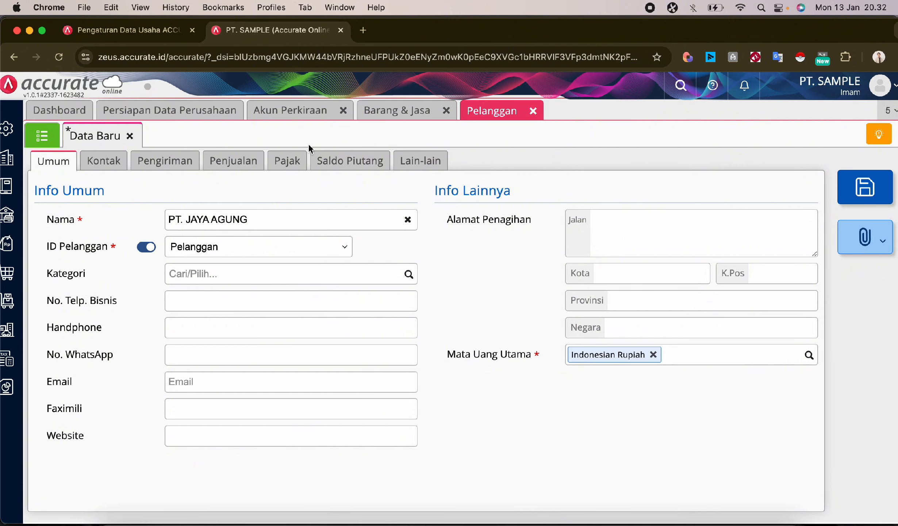
pyautogui.click(351, 161)
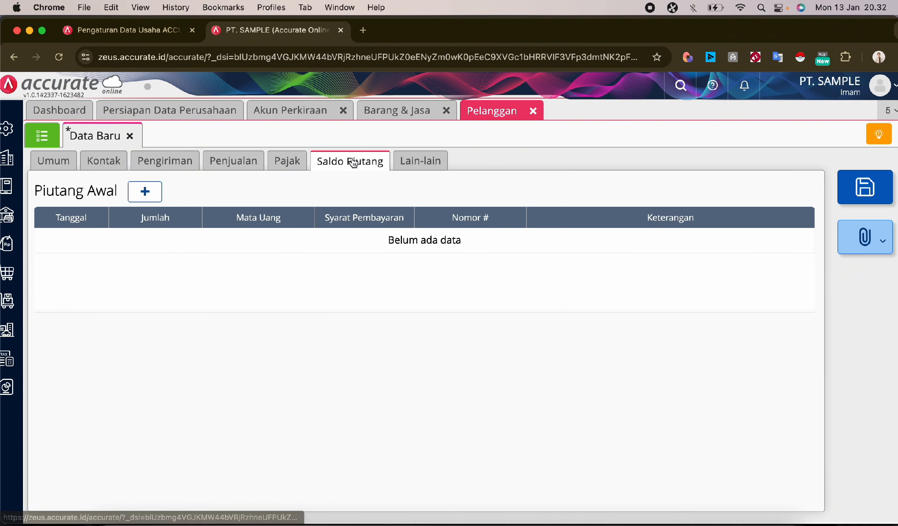
pyautogui.click(63, 168)
pyautogui.click(866, 187)
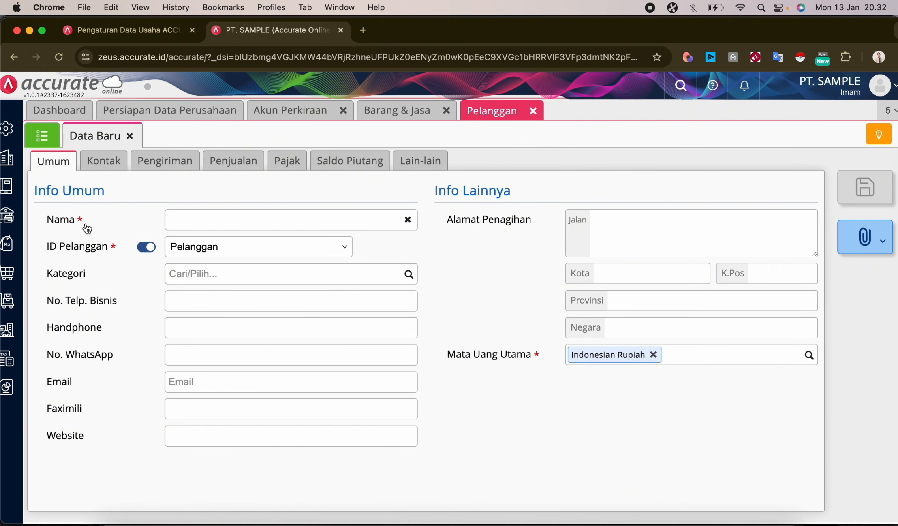
pyautogui.click(225, 322)
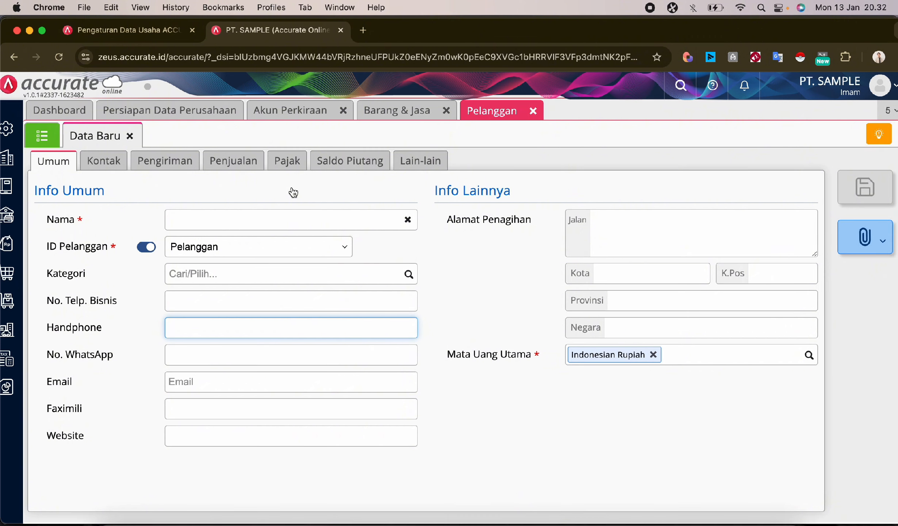
pyautogui.click(51, 141)
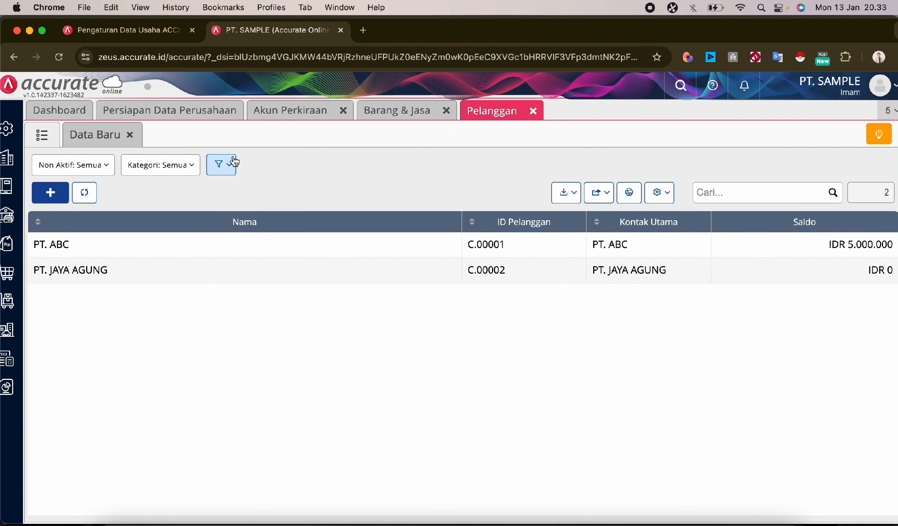
# Start a new Pemasok record from the company data preparation page and name the supplier SUPLIER A.
pyautogui.click(191, 116)
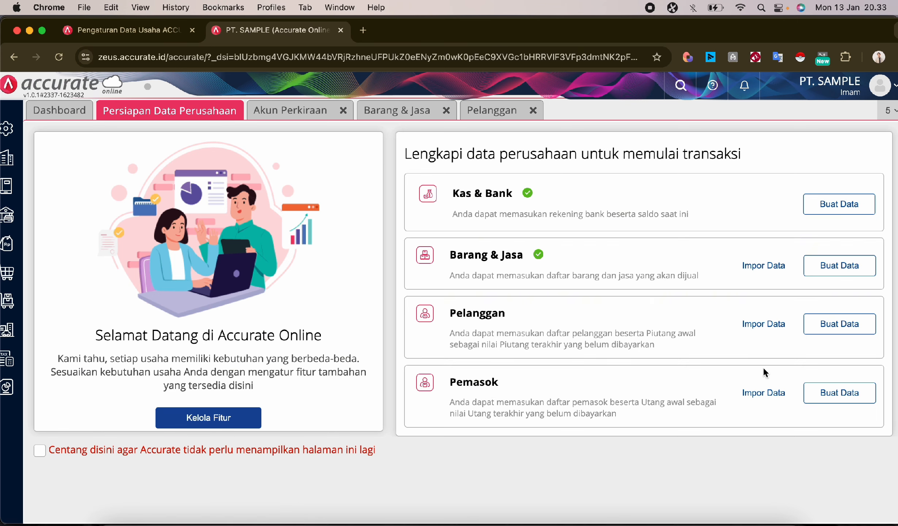
pyautogui.click(843, 392)
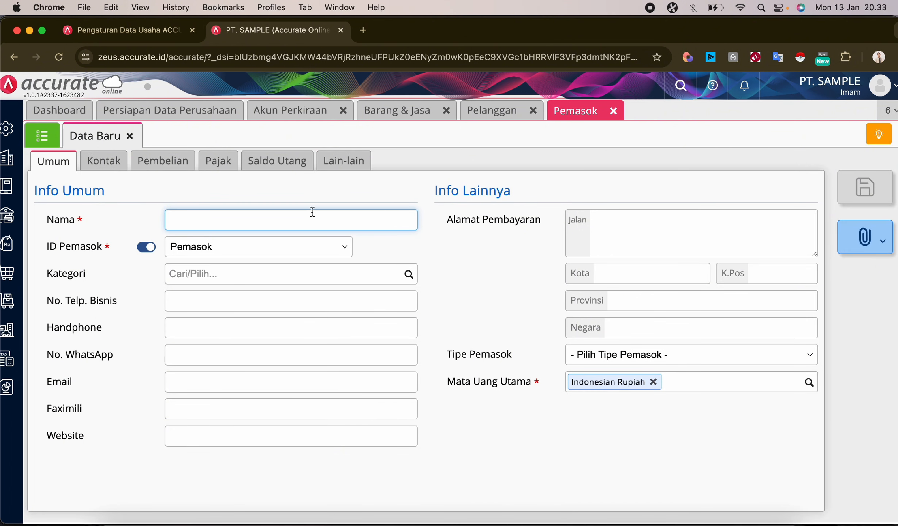
pyautogui.write('SUPLIER A')
pyautogui.click(492, 253)
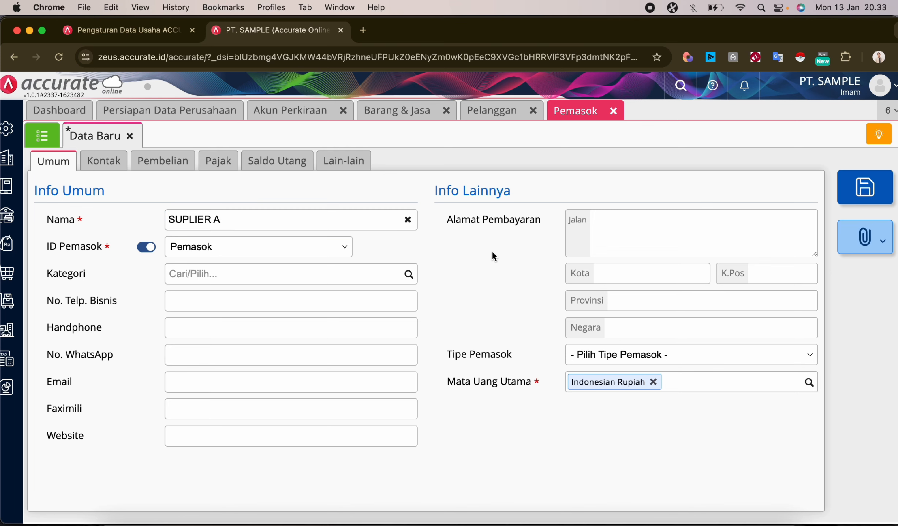
# Add an opening payable of Rp 1.000.000 dated 01/01/2025 with C.O.D terms and automatic Faktur Pembelian numbering to SUPLIER A, and save the supplier.
pyautogui.click(252, 168)
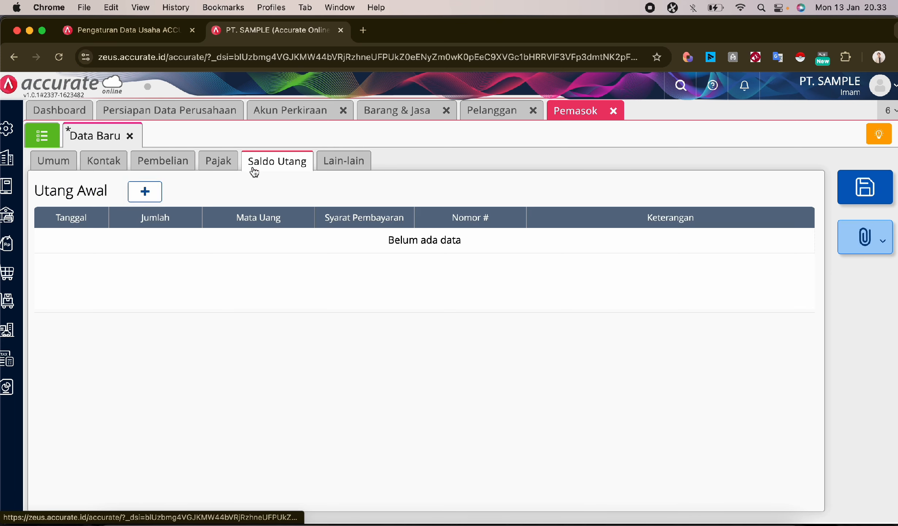
pyautogui.click(148, 197)
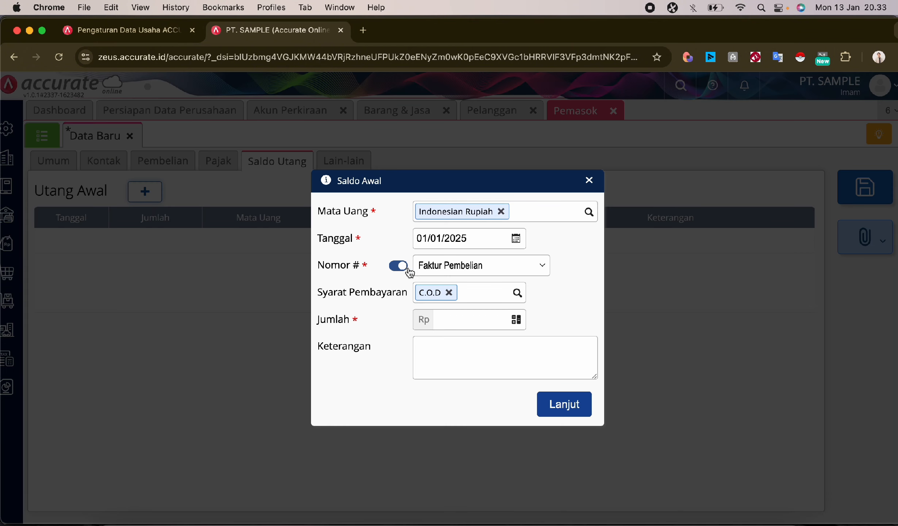
pyautogui.click(406, 268)
pyautogui.click(499, 241)
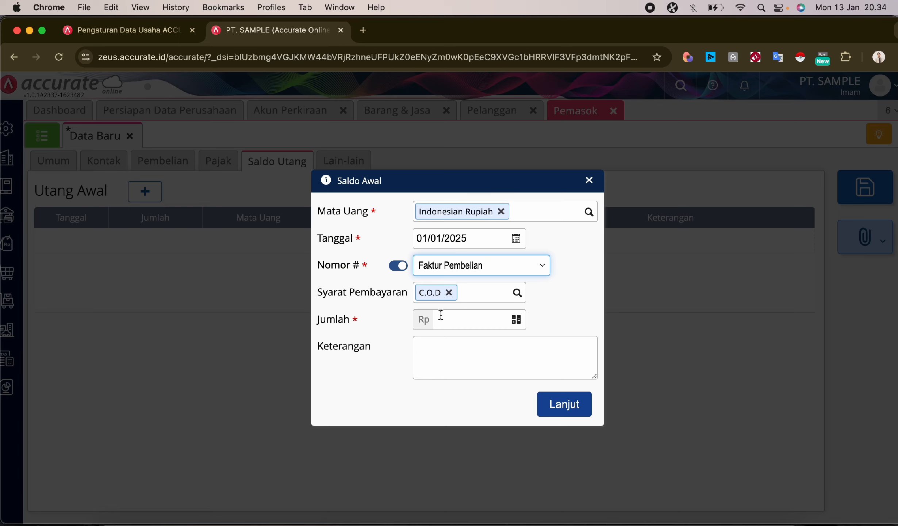
pyautogui.click(453, 317)
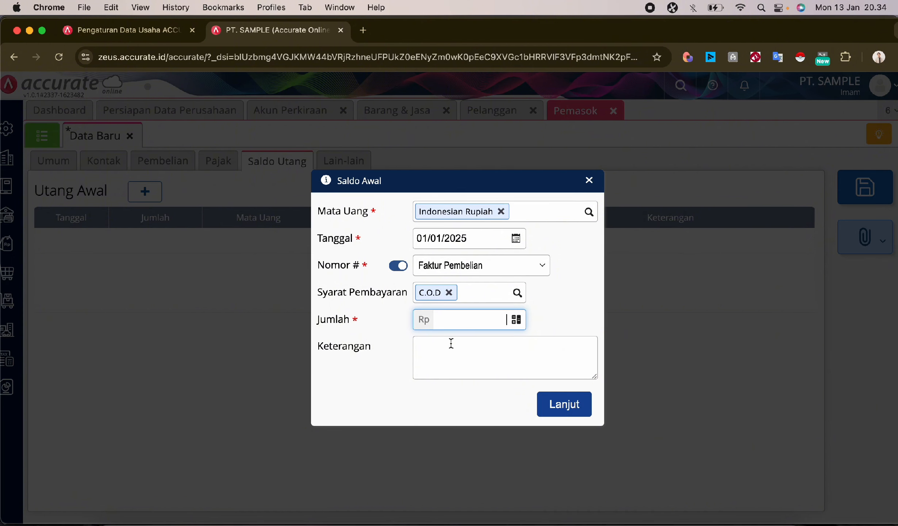
pyautogui.write('1.000.000')
pyautogui.click(574, 418)
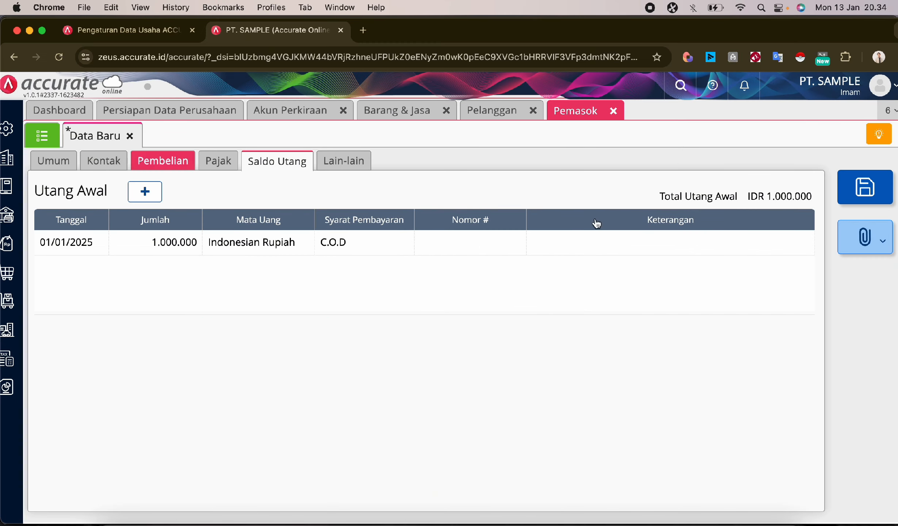
pyautogui.click(864, 187)
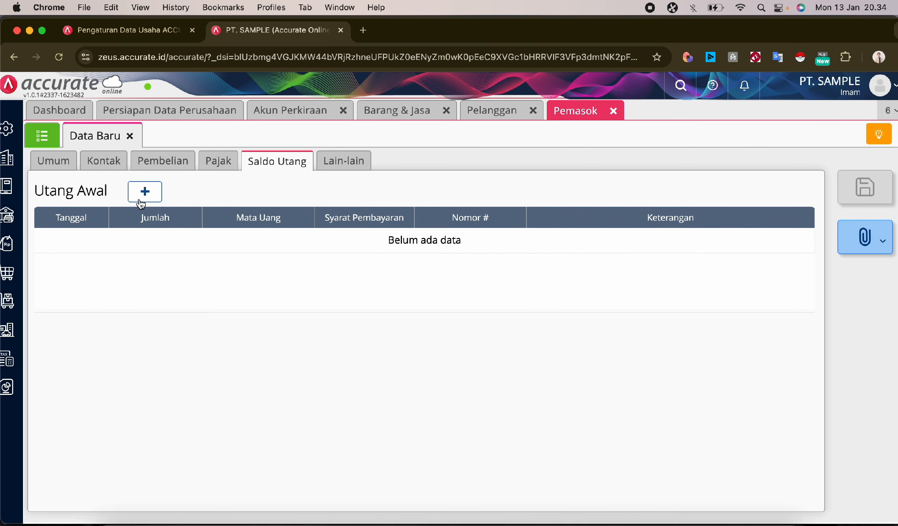
# Add a supplier named SUPLIER B without an opening payable, save the record, and view the Pemasok list.
pyautogui.click(69, 168)
pyautogui.click(202, 221)
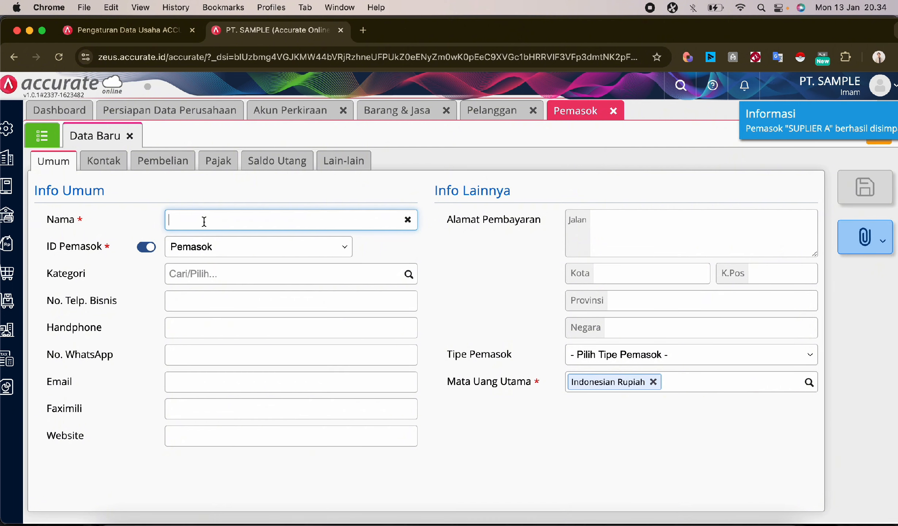
pyautogui.write('SUPLIER B')
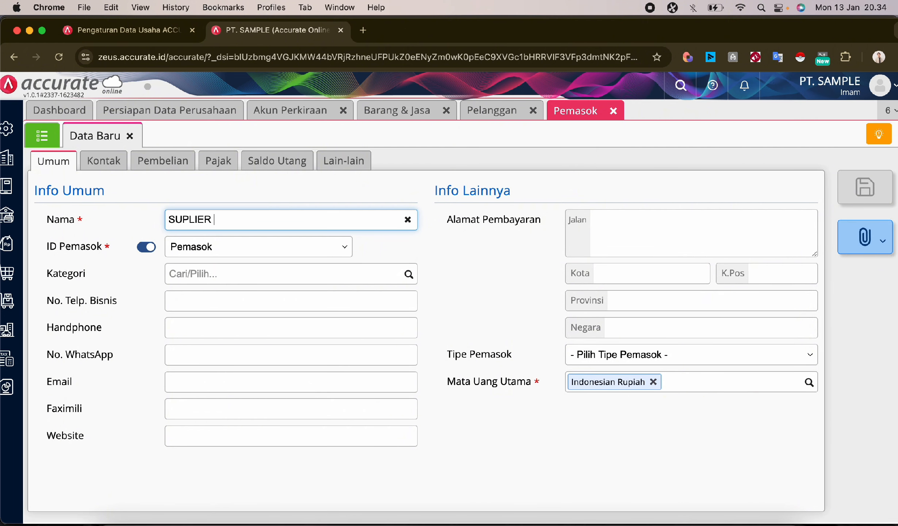
pyautogui.click(446, 237)
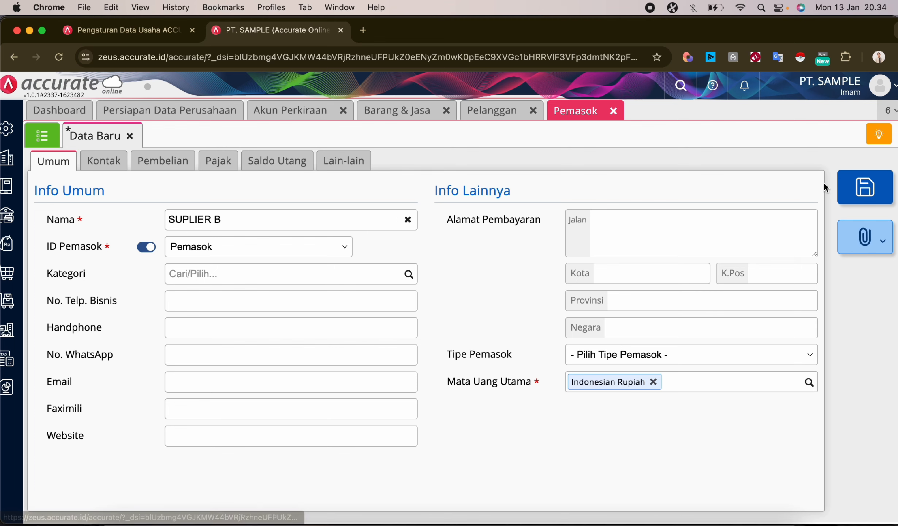
pyautogui.click(865, 187)
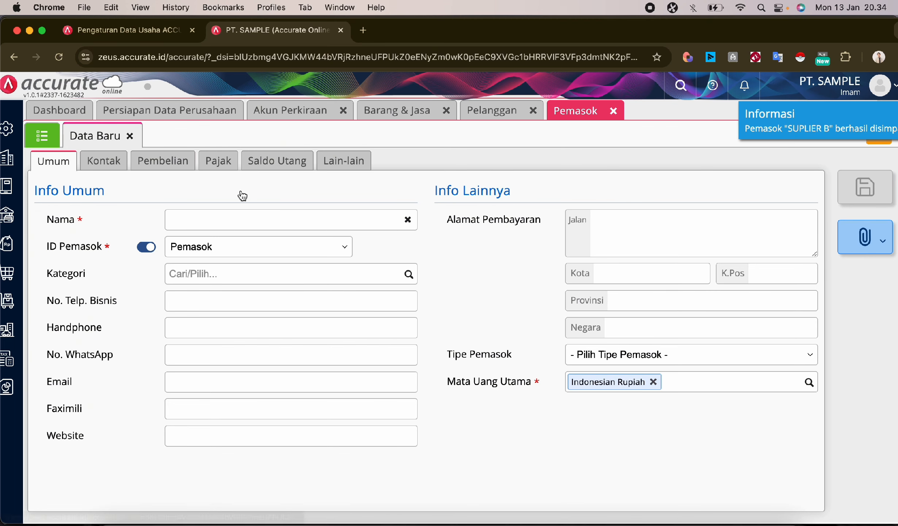
pyautogui.click(43, 135)
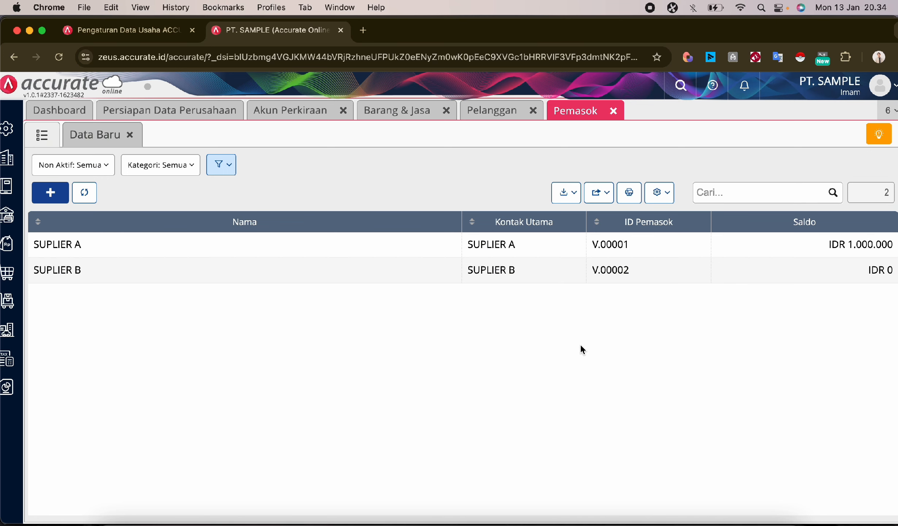
# Generate the Neraca (Induk Skontro) report from the Keuangan reports as of 13/01/2025, with child accounts shown.
pyautogui.click(177, 109)
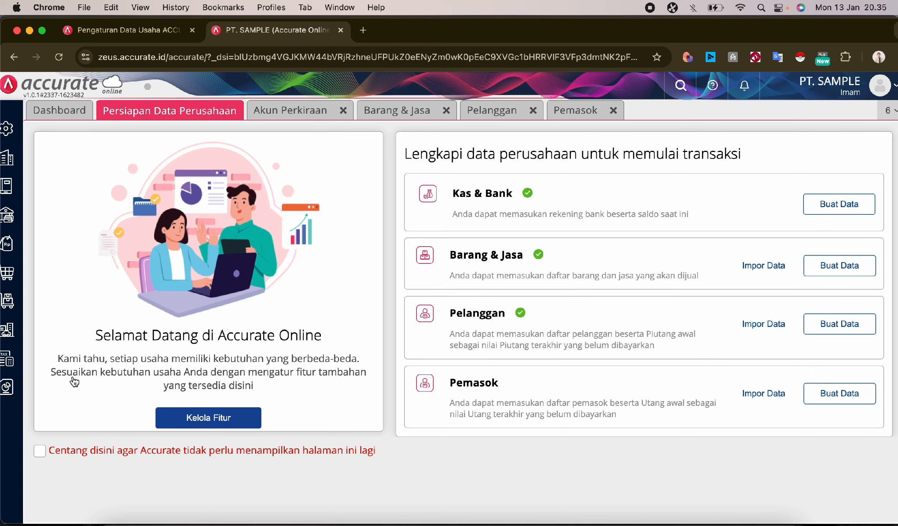
pyautogui.moveTo(8, 385)
pyautogui.click(81, 387)
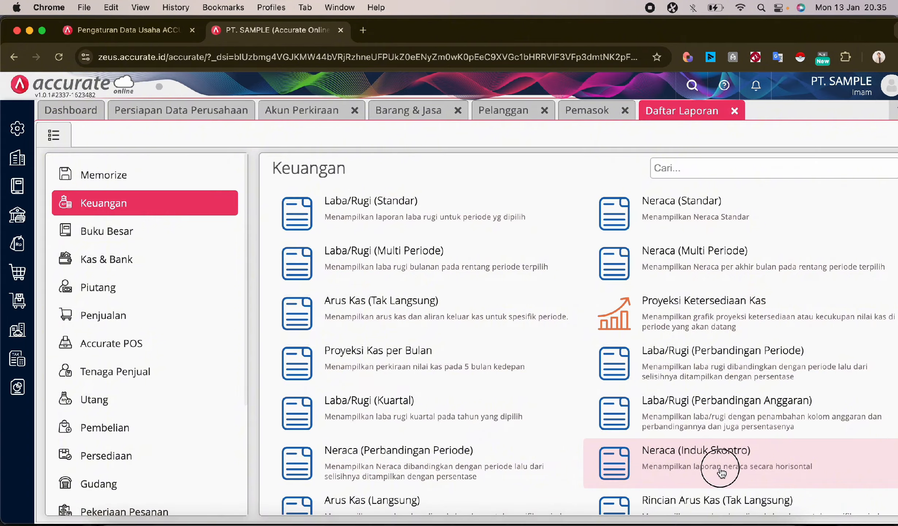
pyautogui.click(731, 478)
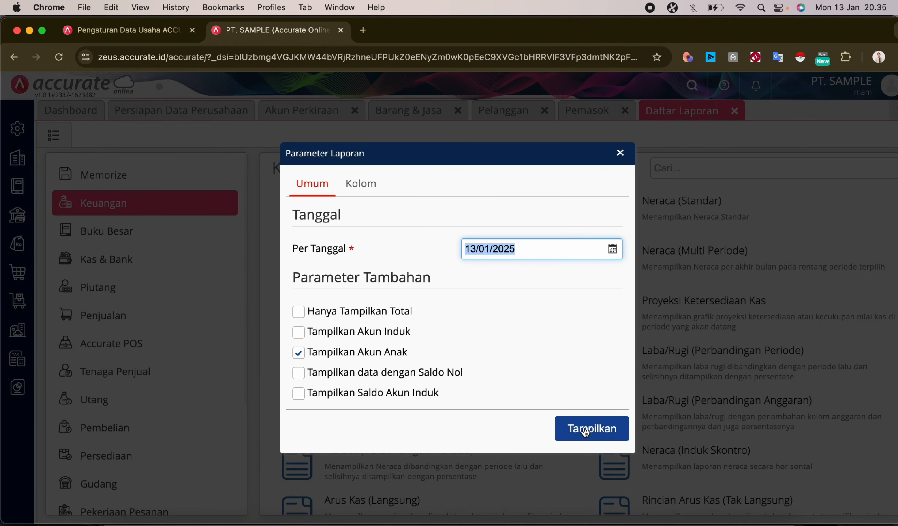
pyautogui.click(569, 438)
# Examine the balance sheet's bank, receivable, inventory, payable and opening equity balances, and compare total assets with total liabilities and equity.
pyautogui.scroll(-5, 584, 428)
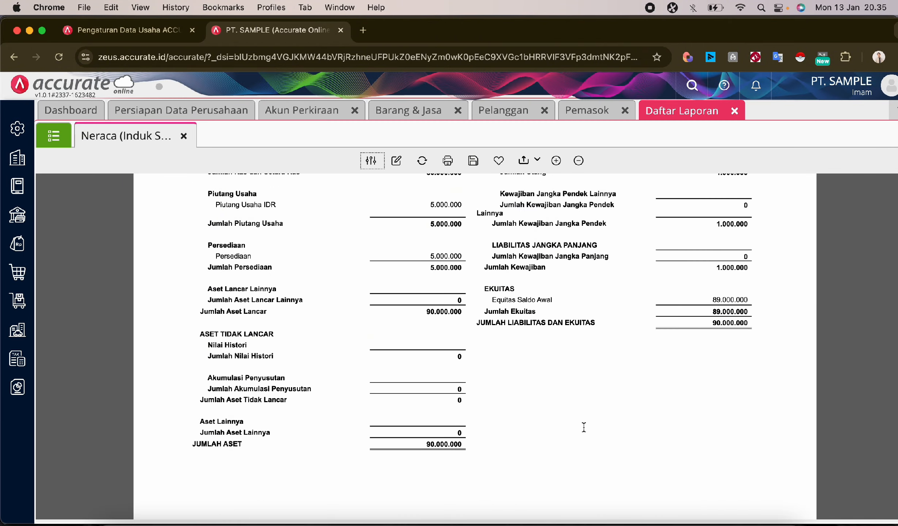
pyautogui.scroll(5, 584, 428)
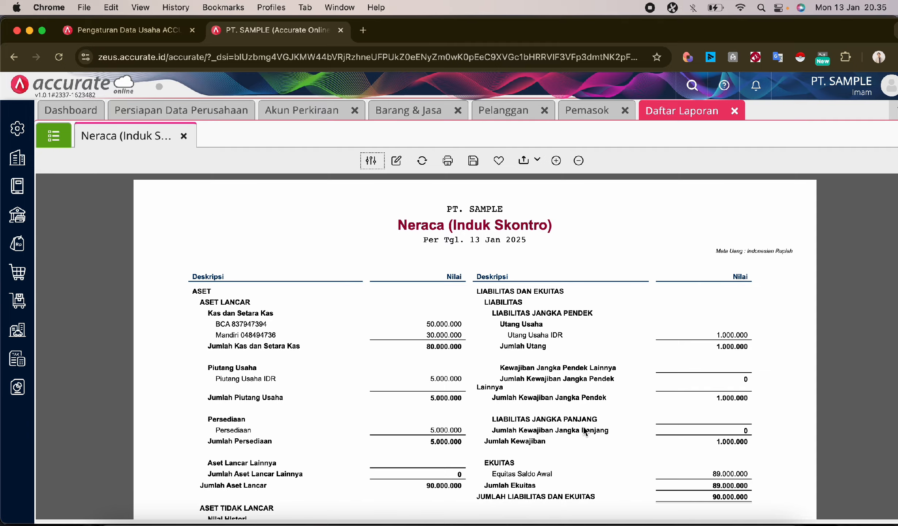
pyautogui.scroll(-4, 584, 429)
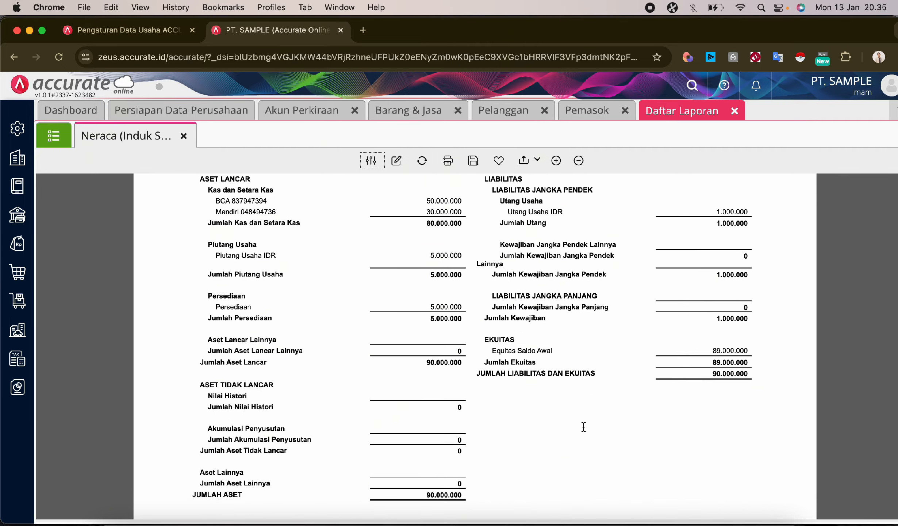
pyautogui.scroll(4, 583, 426)
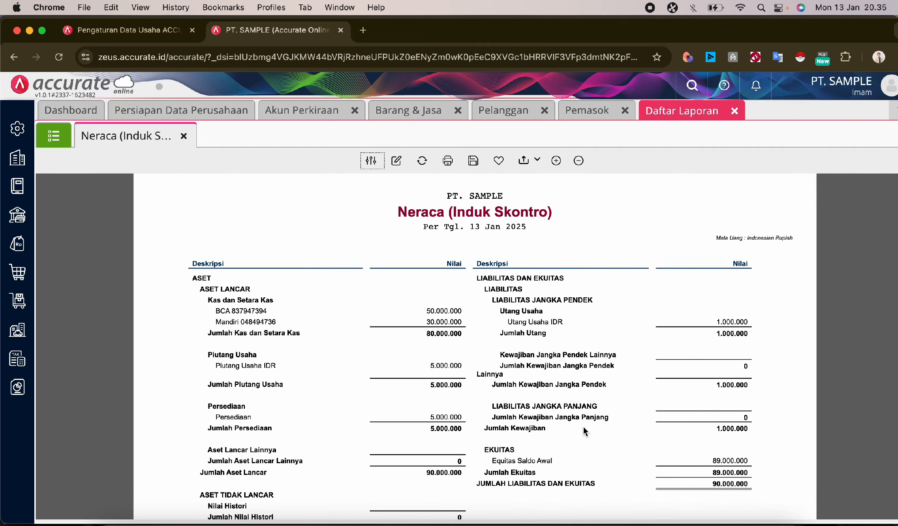
pyautogui.scroll(4, 583, 425)
pyautogui.hscroll(-1, 207, 364)
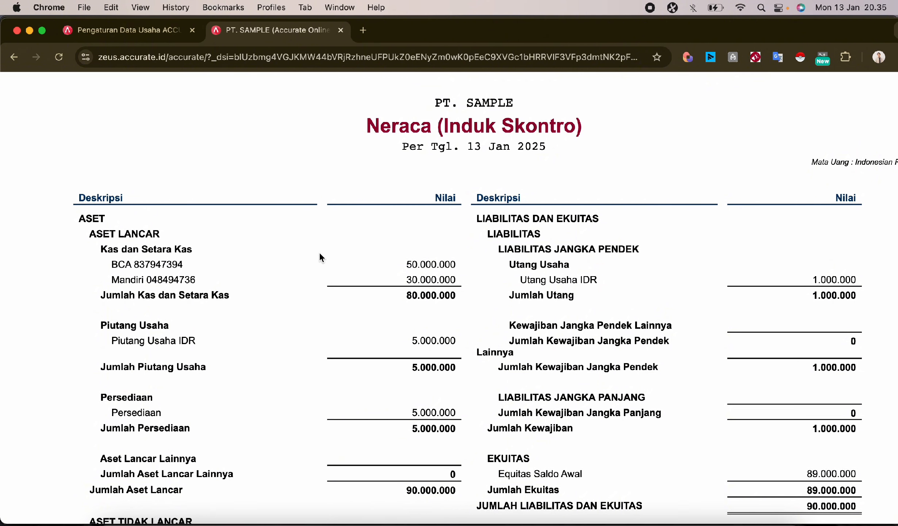
pyautogui.scroll(-2, 342, 283)
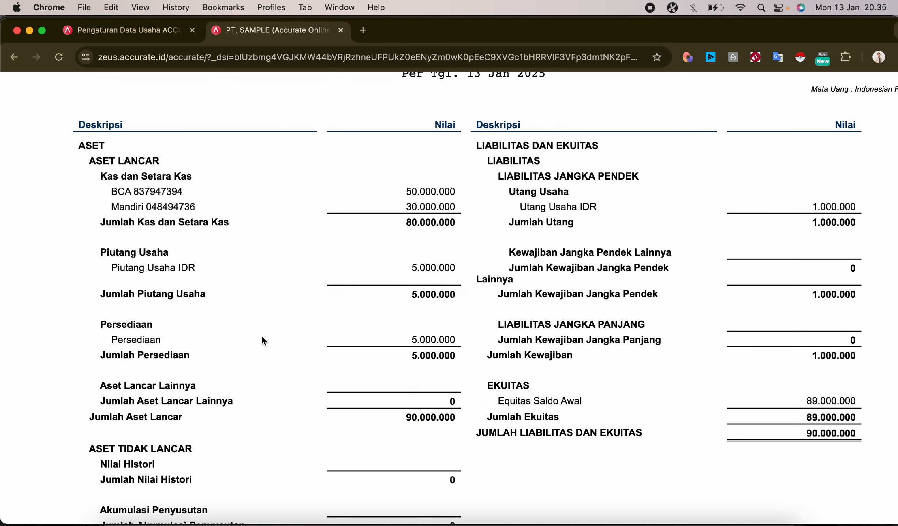
pyautogui.scroll(-3, 262, 336)
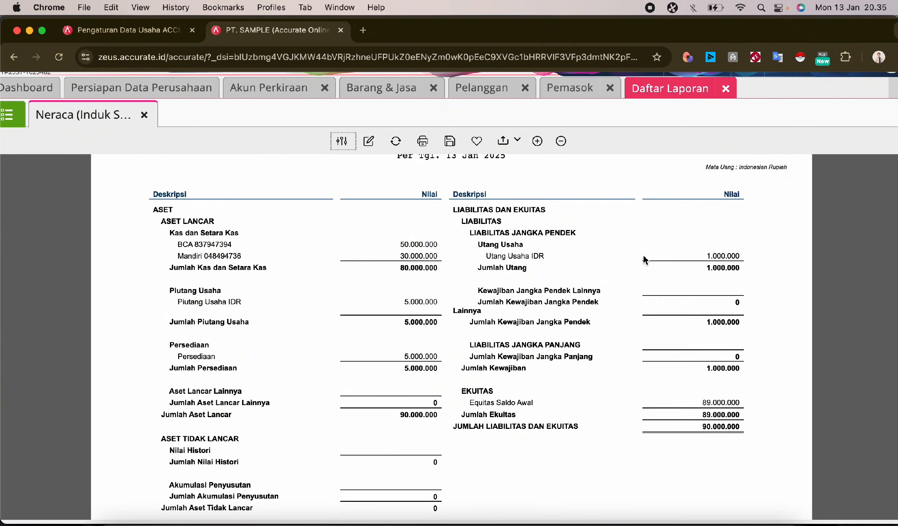
pyautogui.scroll(-4, 644, 258)
pyautogui.scroll(6, 645, 260)
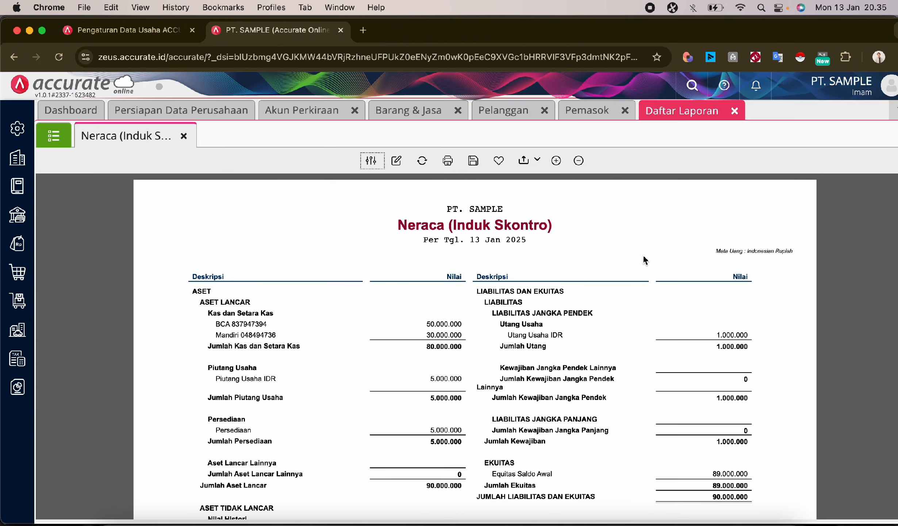
pyautogui.scroll(-4, 590, 324)
pyautogui.scroll(4, 590, 323)
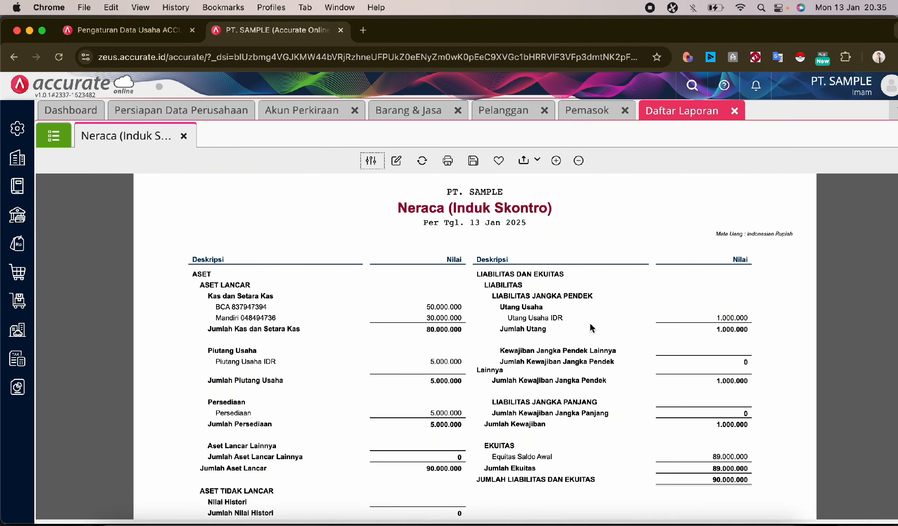
pyautogui.scroll(-3, 590, 324)
pyautogui.scroll(3, 592, 327)
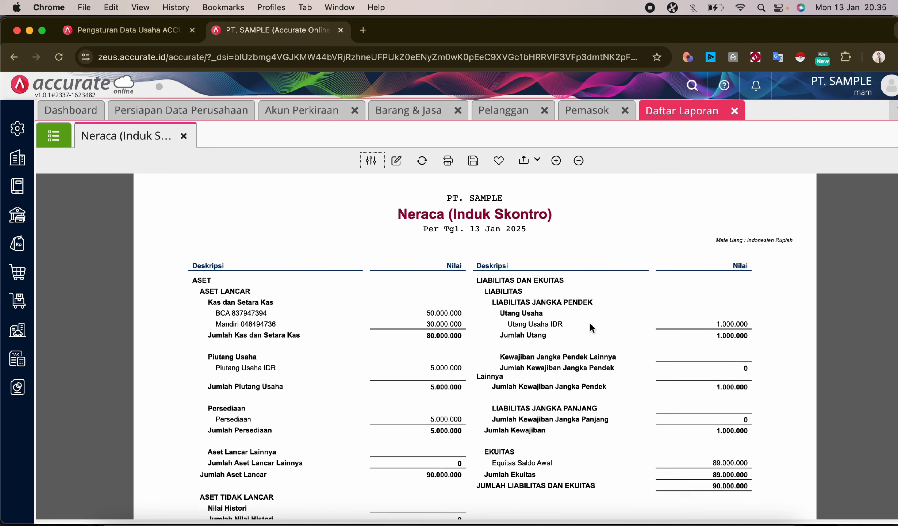